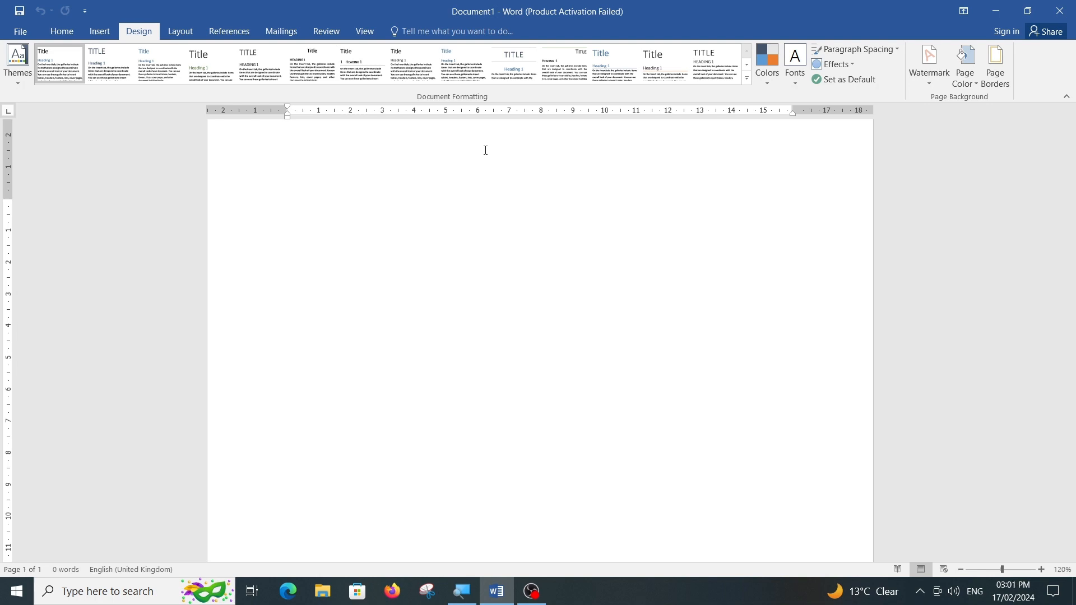
click(97, 32)
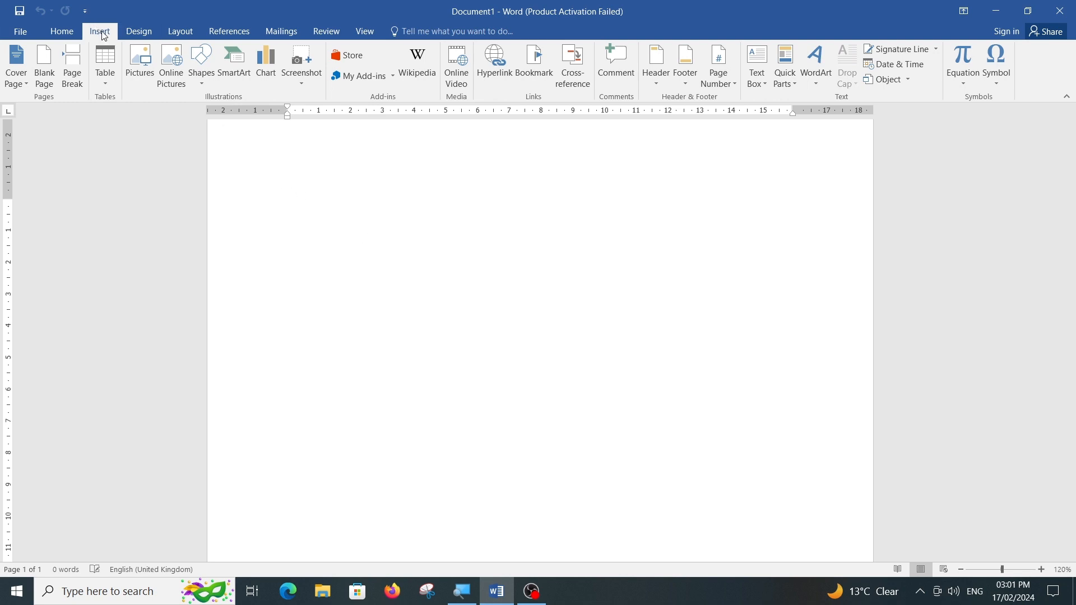
click(65, 32)
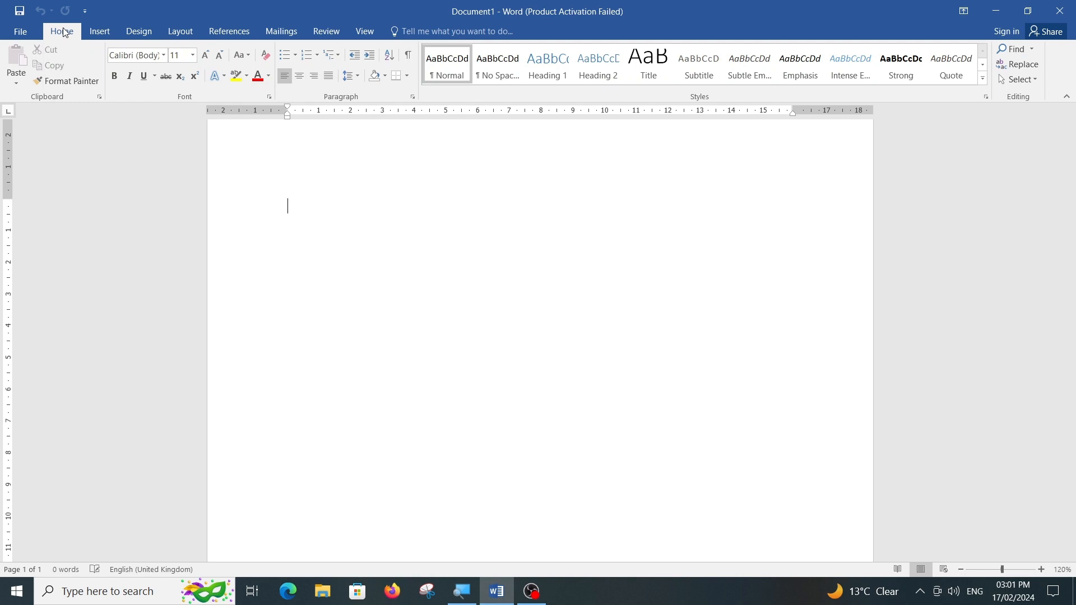
click(98, 31)
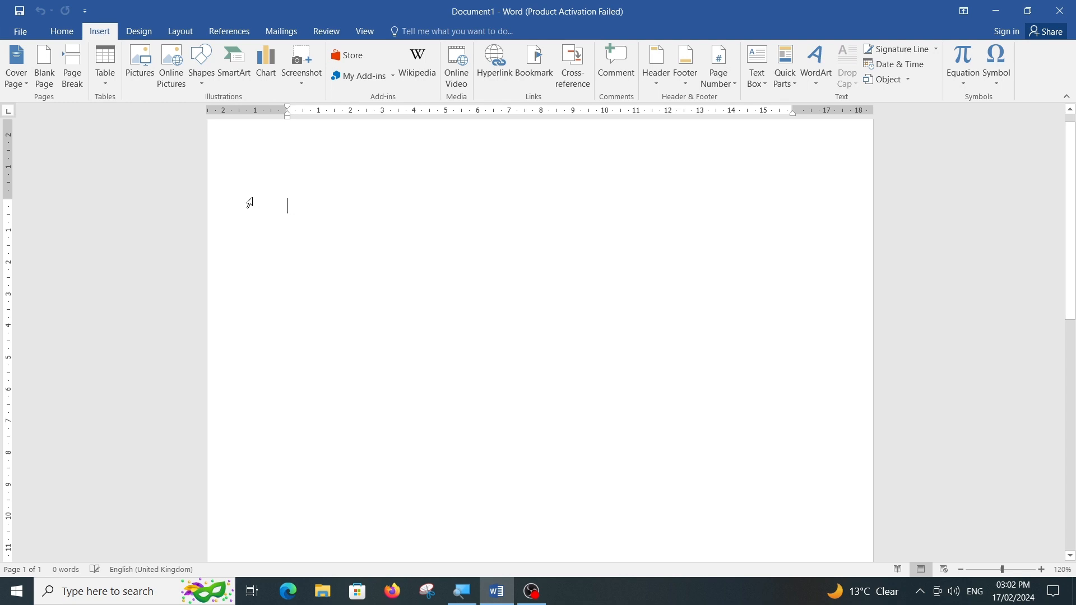
Generate 12 paragraphs of sample text in the blank document with the formula =rand(12).
text(=ra)
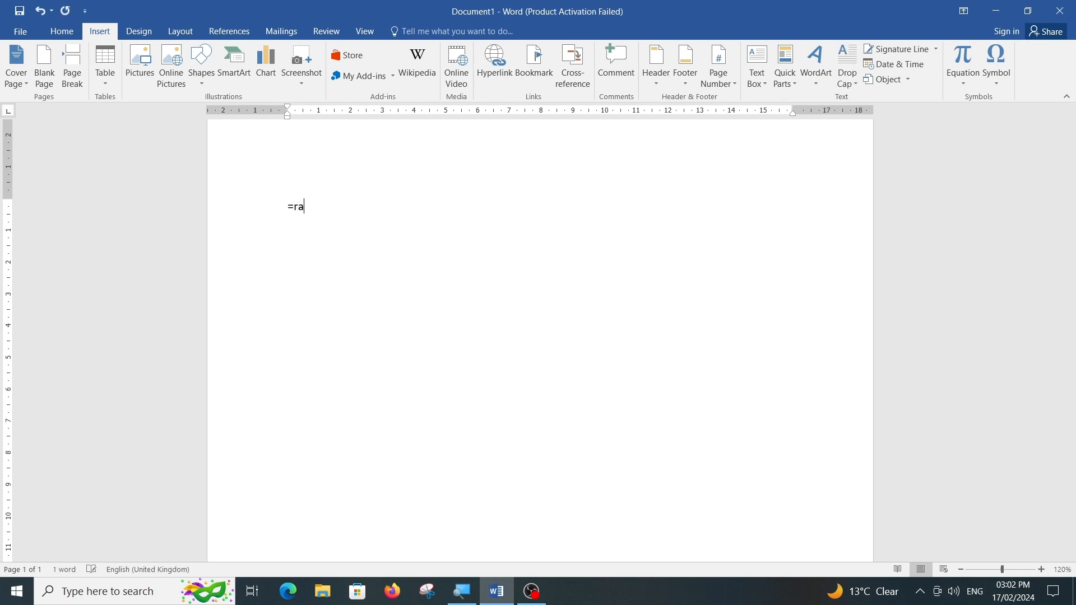
text(nd(123)
key(BackSpace)
text())
key(Return)
scroll(399, 294, up, 15)
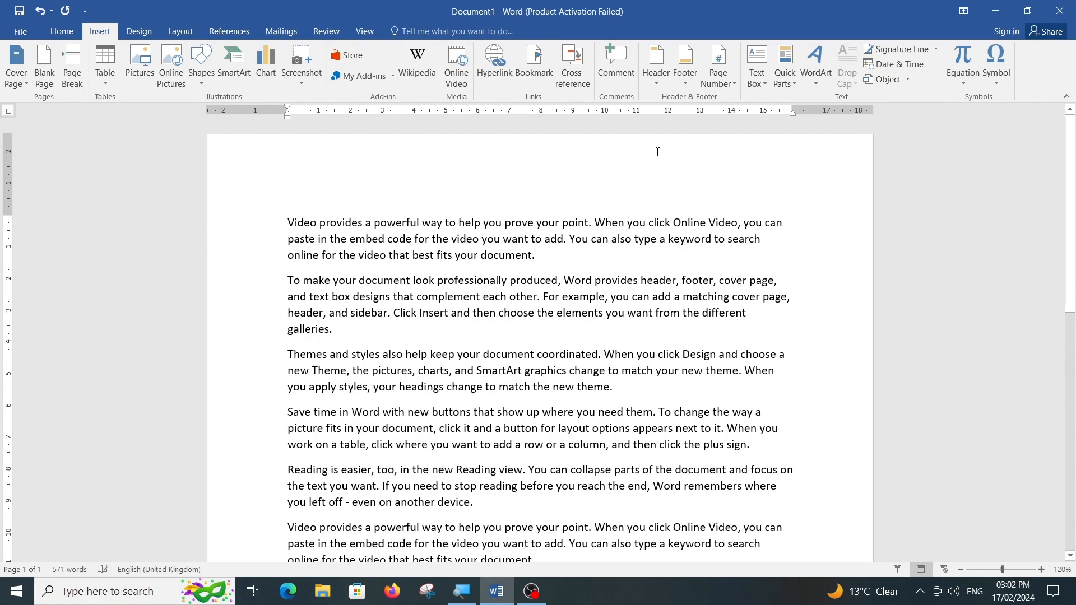
scroll(728, 342, down, 9)
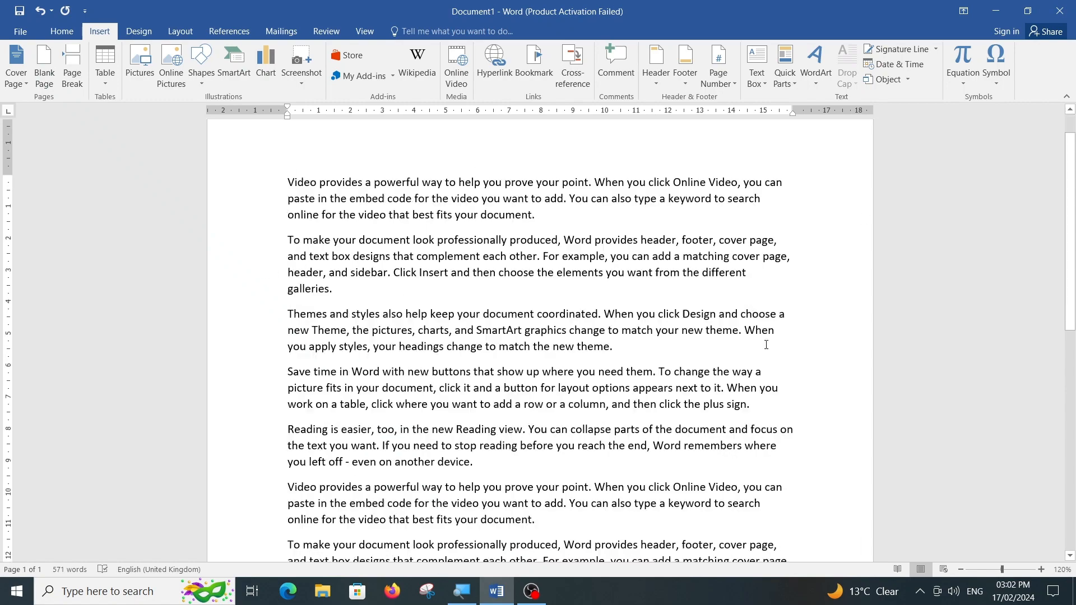
scroll(682, 340, down, 4)
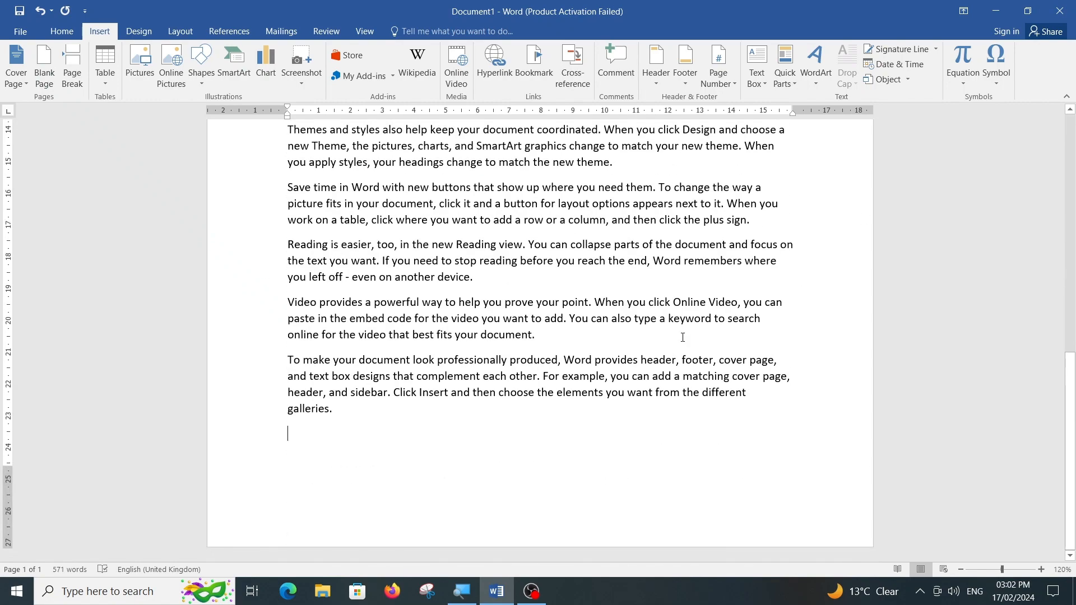
scroll(683, 334, up, 10)
scroll(684, 331, up, 3)
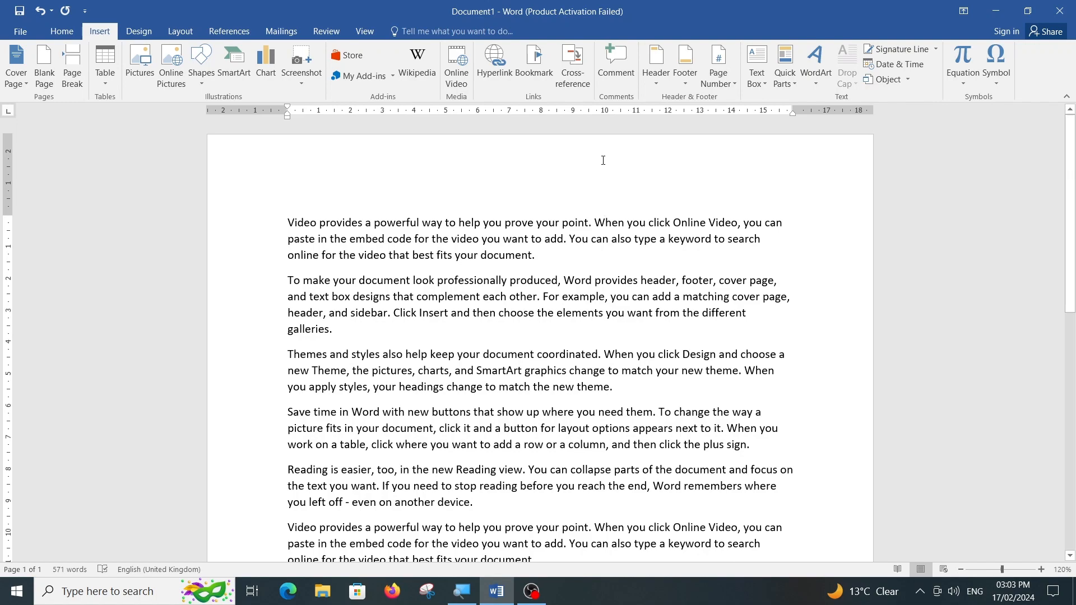
scroll(507, 266, down, 5)
scroll(526, 266, up, 5)
Browse the built-in cover page designs and insert the Whisp cover page.
click(17, 79)
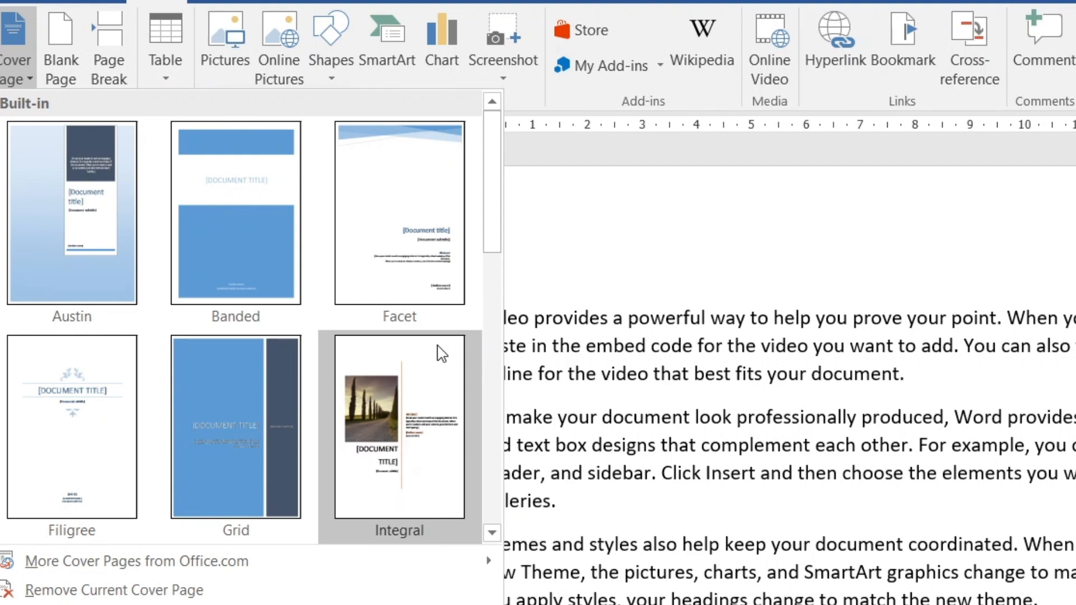
click(492, 532)
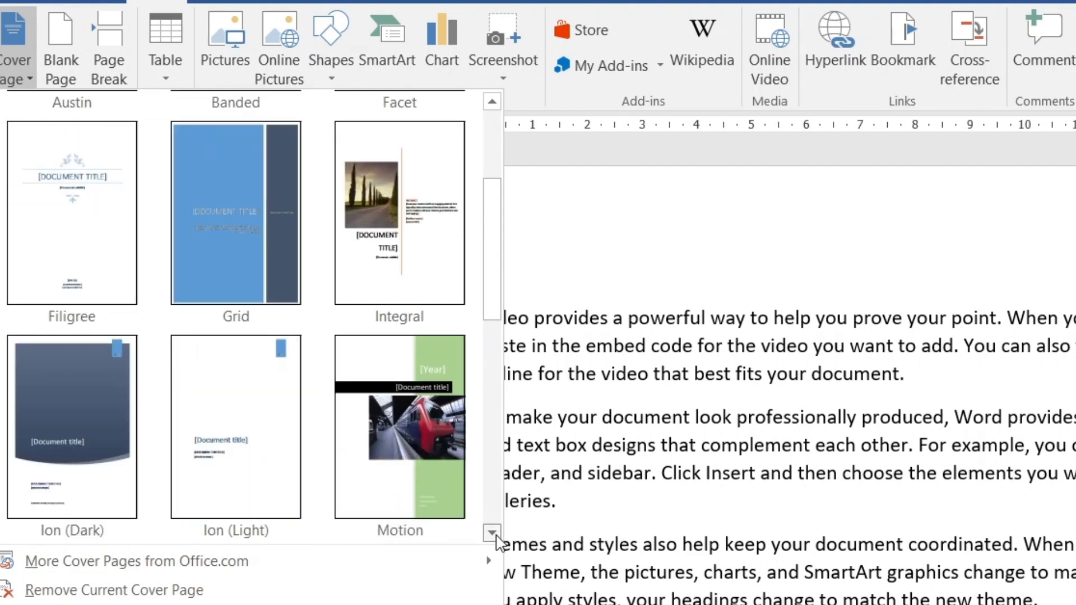
click(492, 532)
click(496, 536)
click(495, 537)
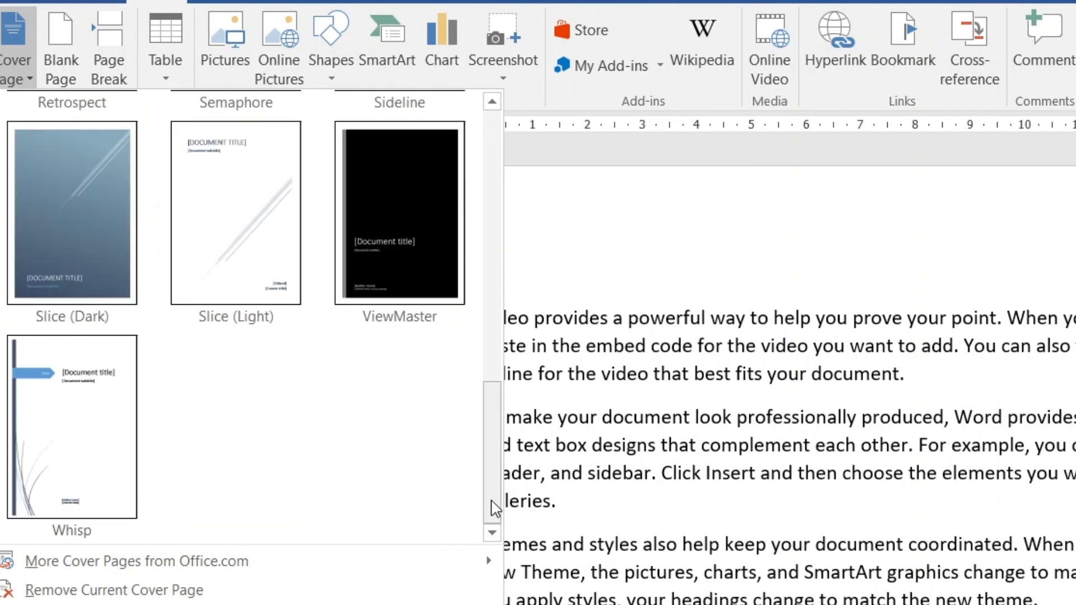
drag(493, 507, 463, 224)
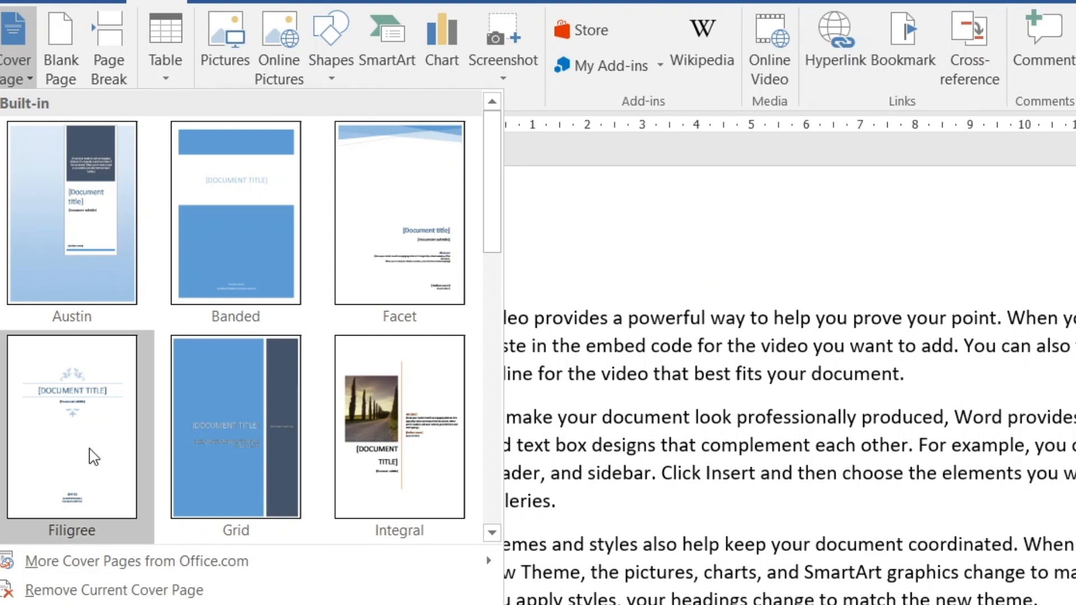
scroll(94, 456, down, 5)
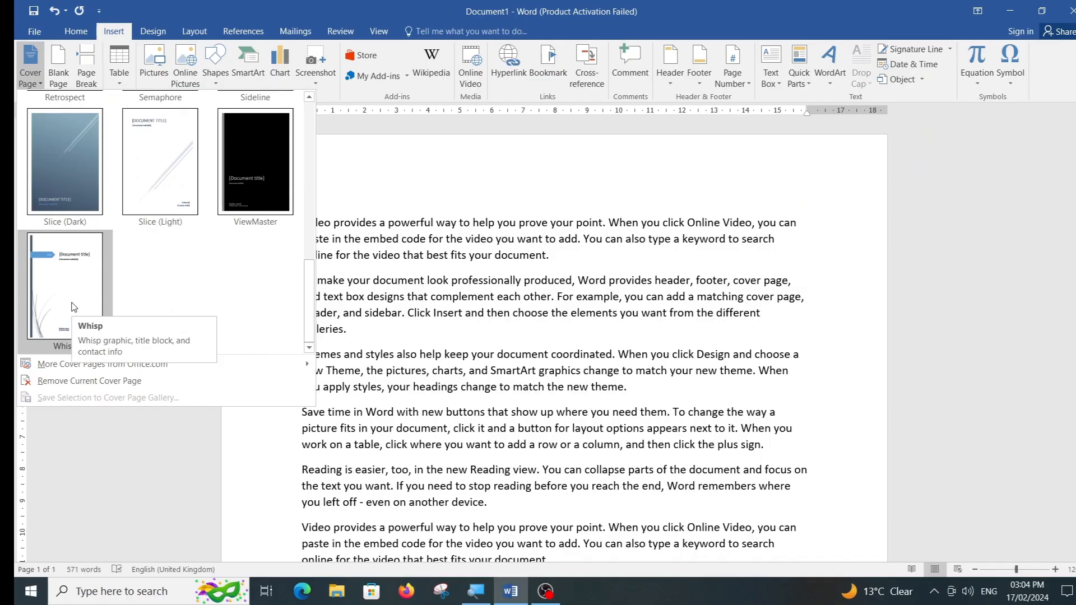
click(73, 308)
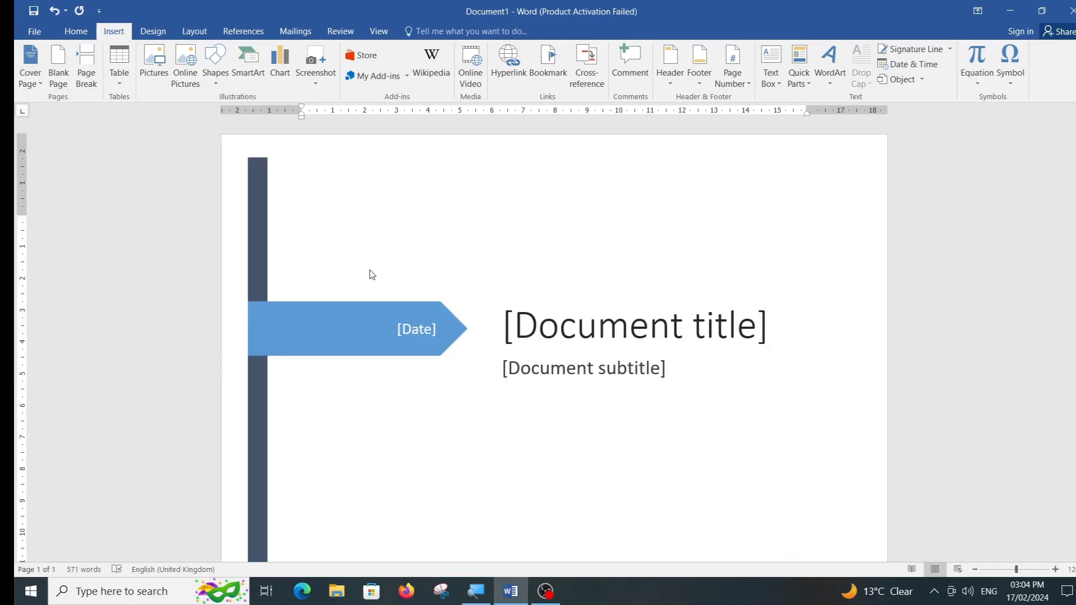
Replace the document title placeholder on the cover page with "Continue Study".
scroll(371, 273, down, 15)
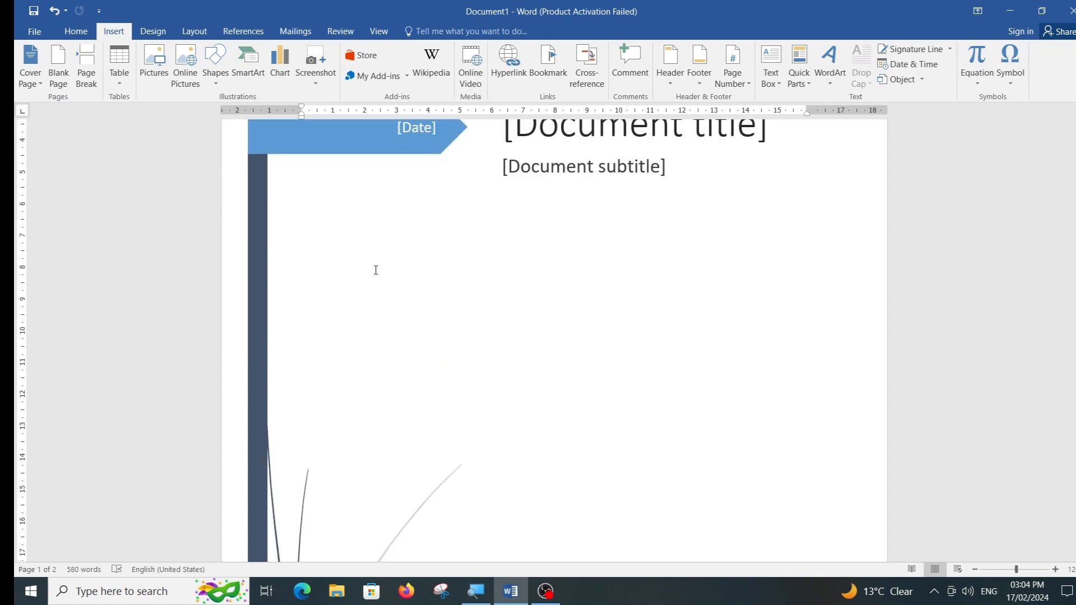
scroll(373, 271, down, 10)
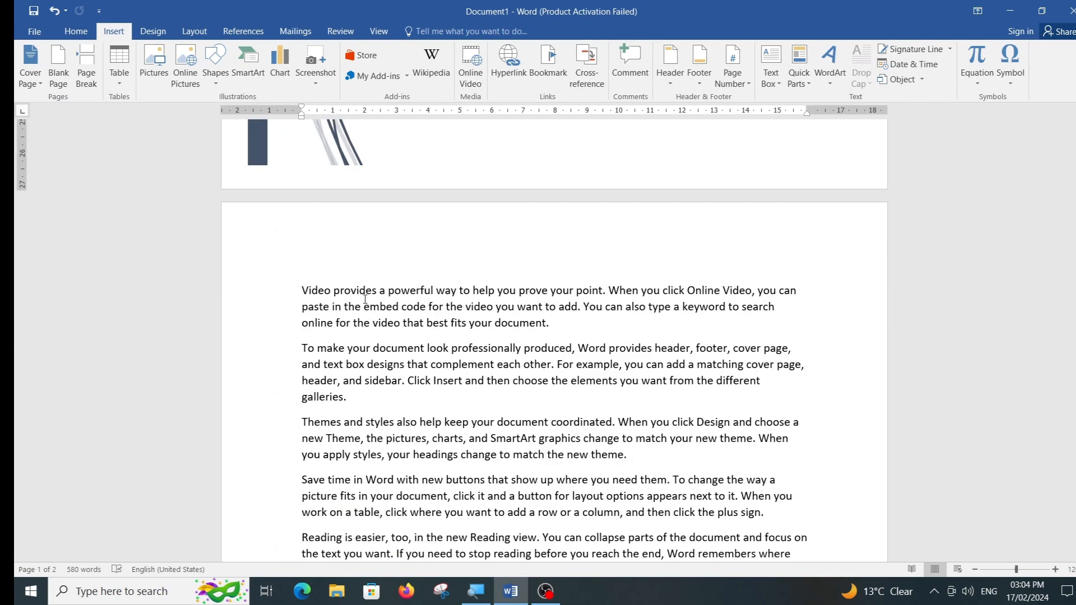
scroll(357, 313, up, 15)
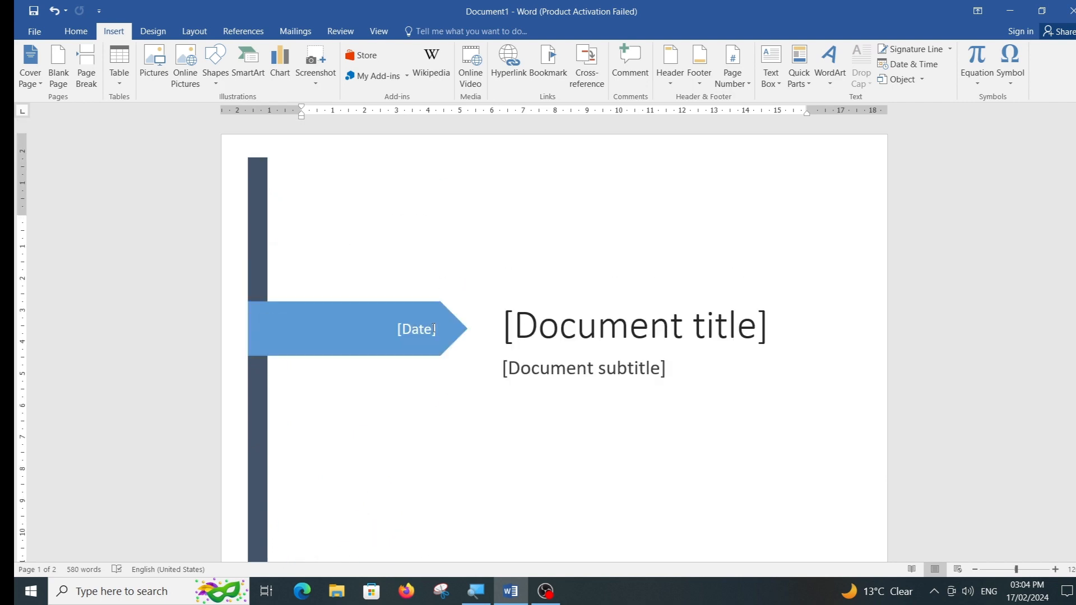
click(594, 336)
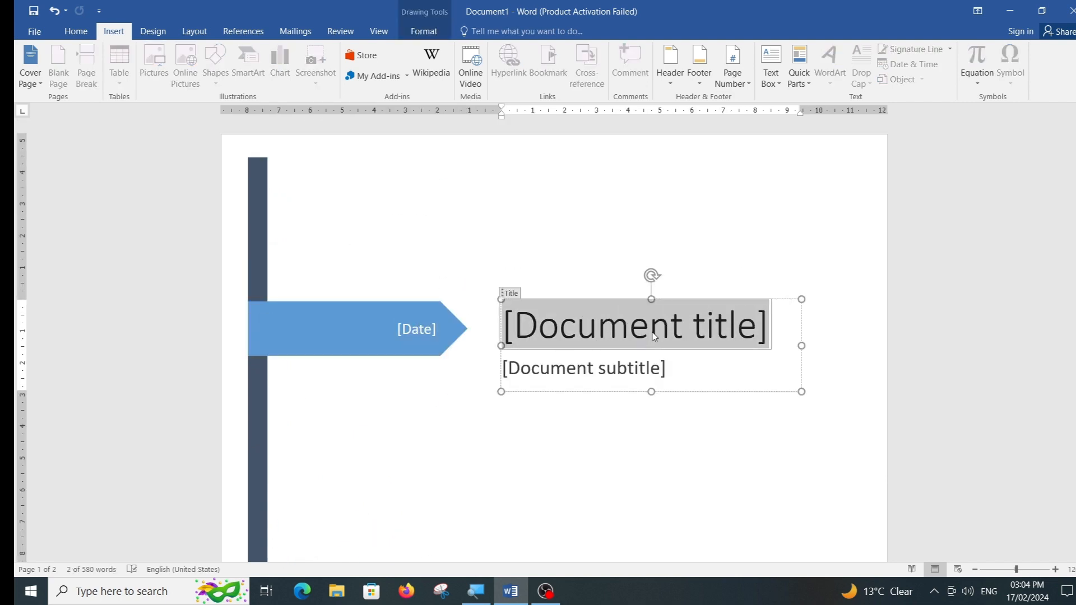
key(BackSpace)
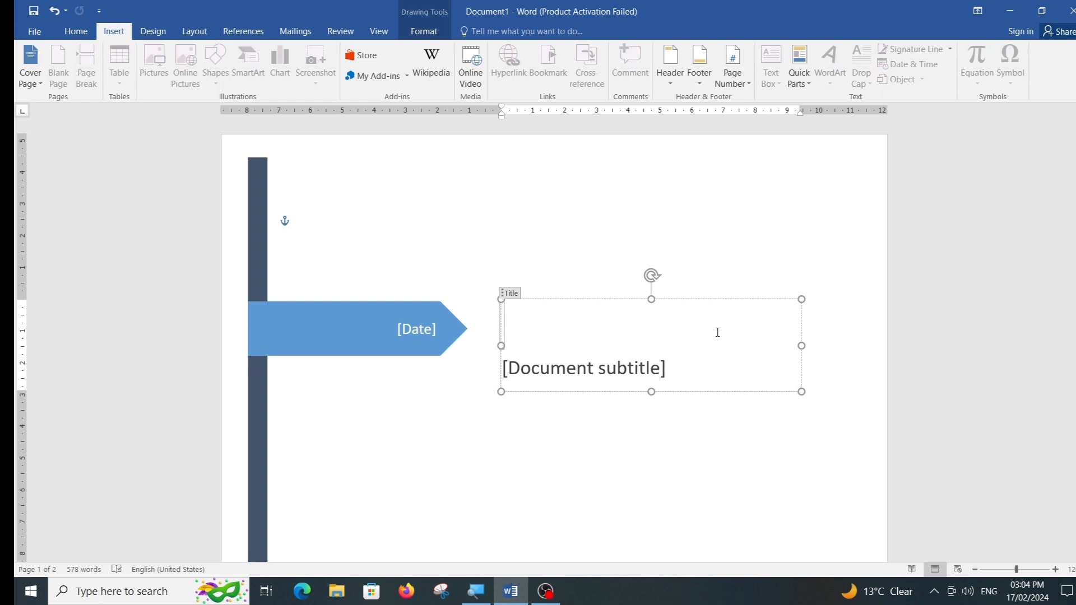
text(Con)
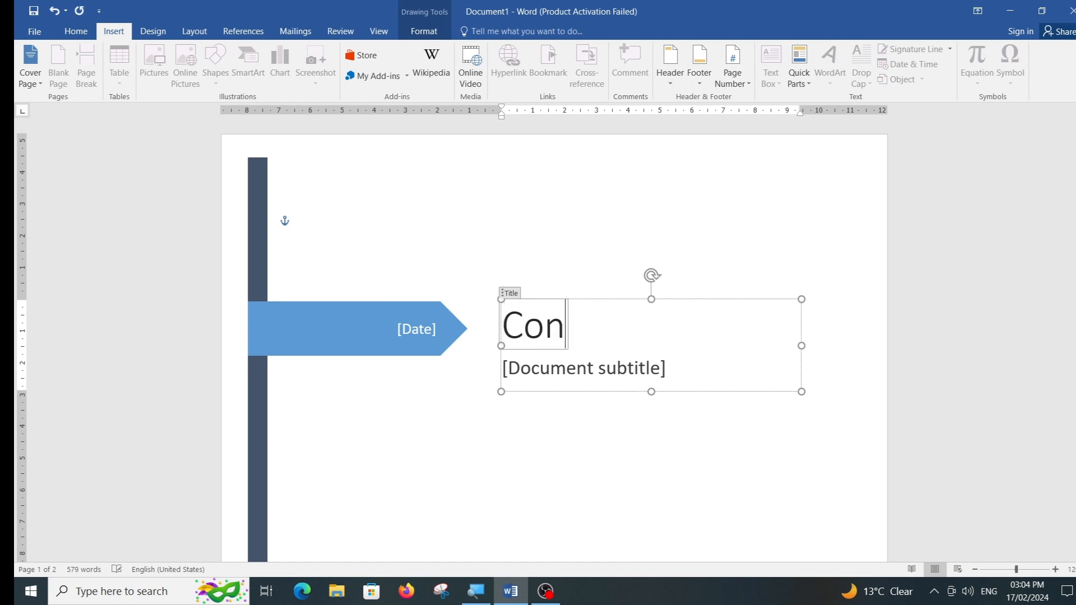
text(ti)
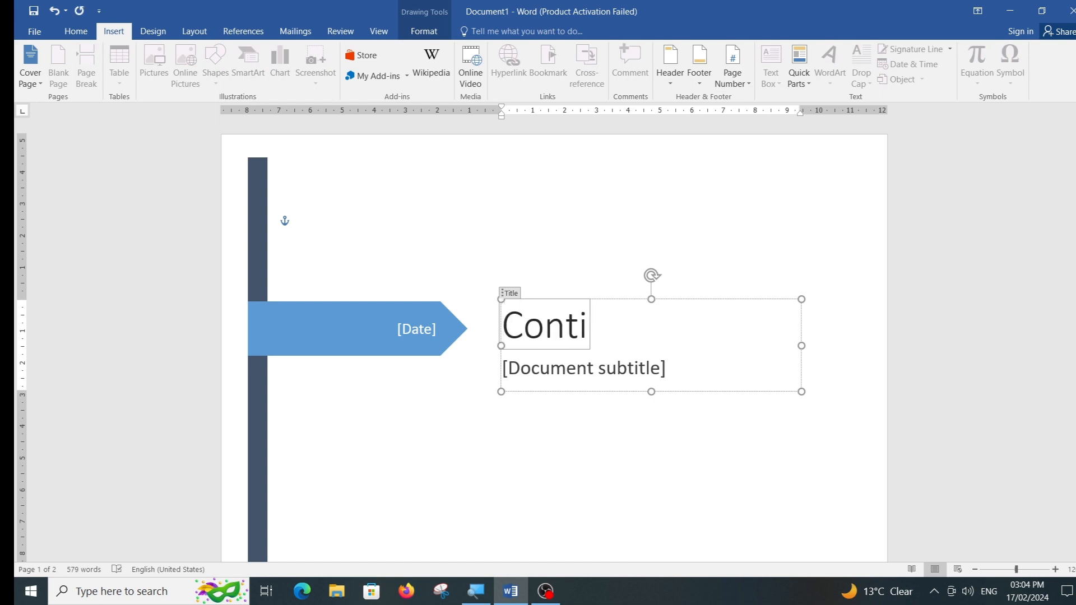
text(nue Study)
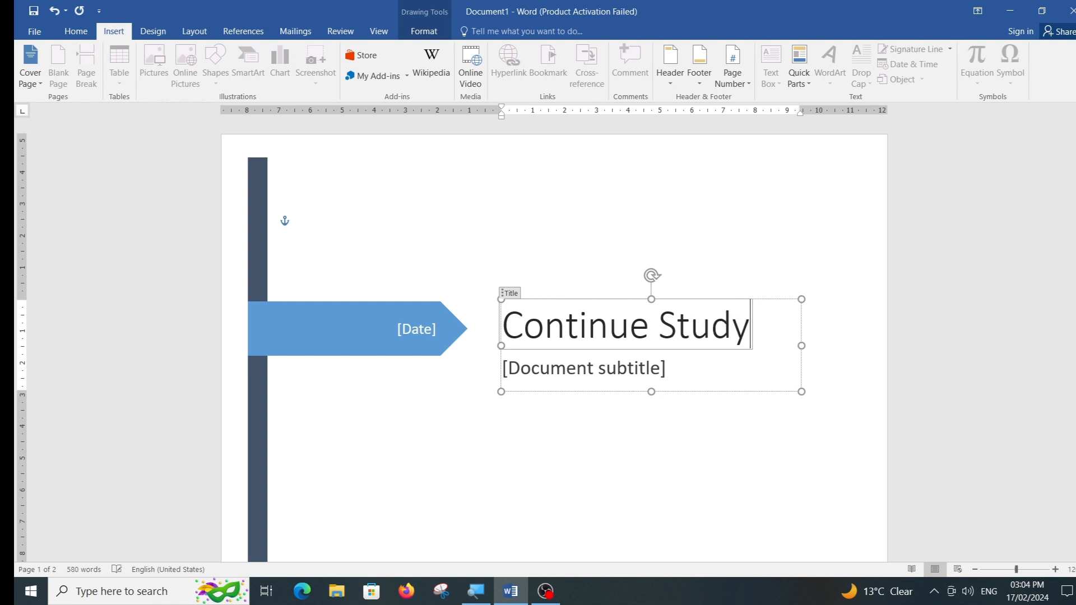
Replace the cover page's subtitle placeholder with "By" followed by the author's first name.
click(672, 377)
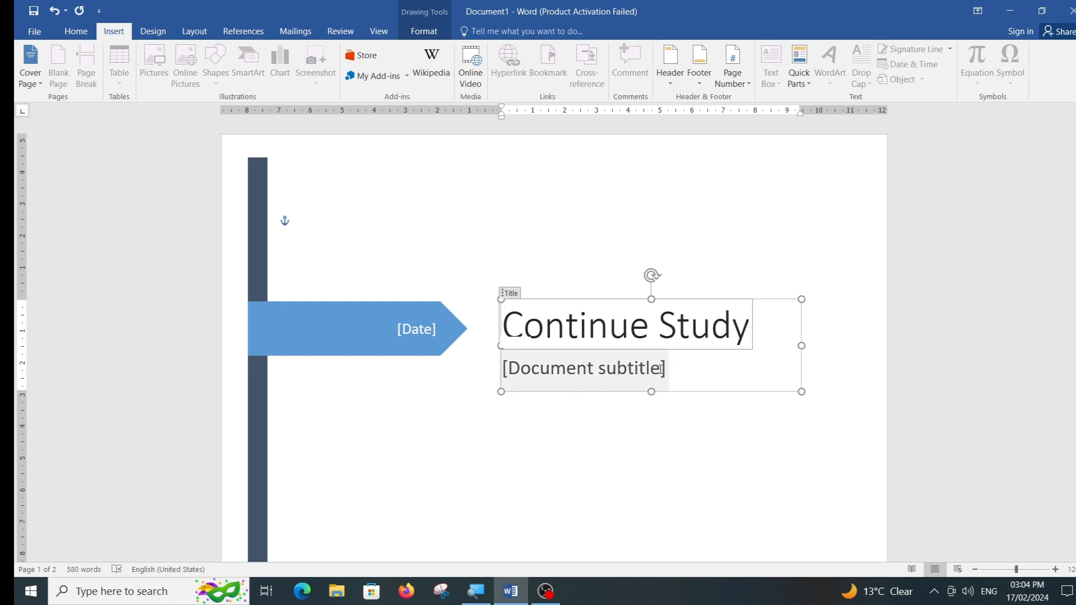
key(BackSpace)
text(By )
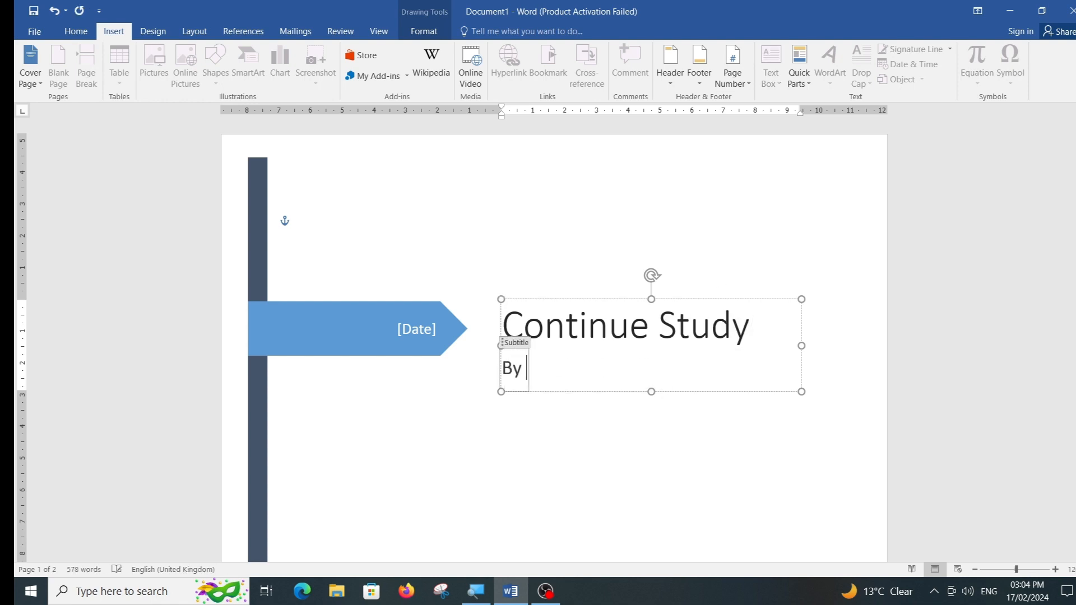
text(Gaurav )
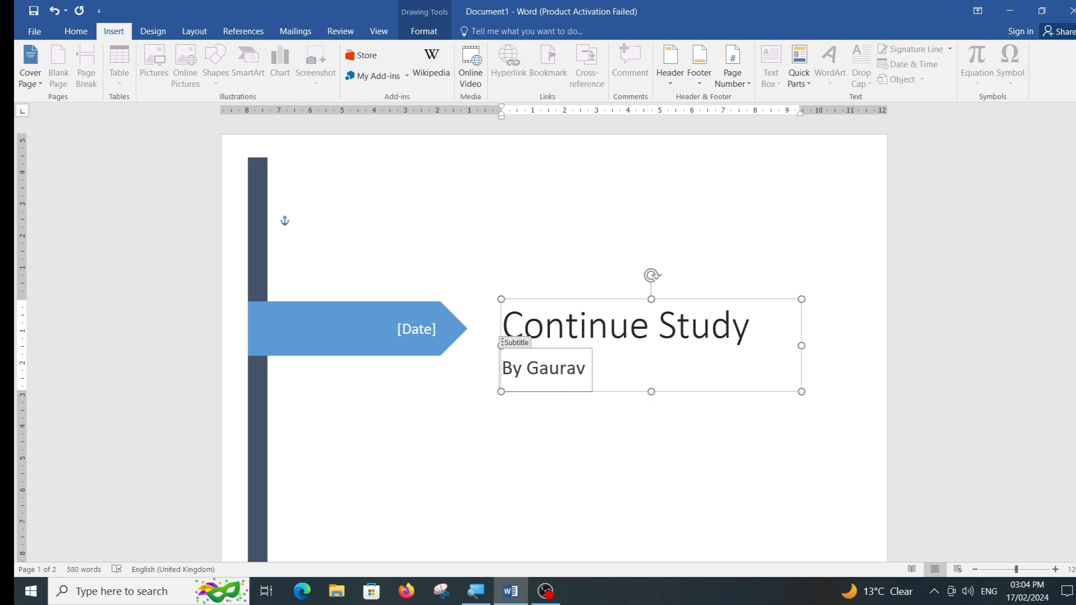
text(Sir)
key(BackSpace)
key(BackSpace)
key(BackSpace)
click(689, 402)
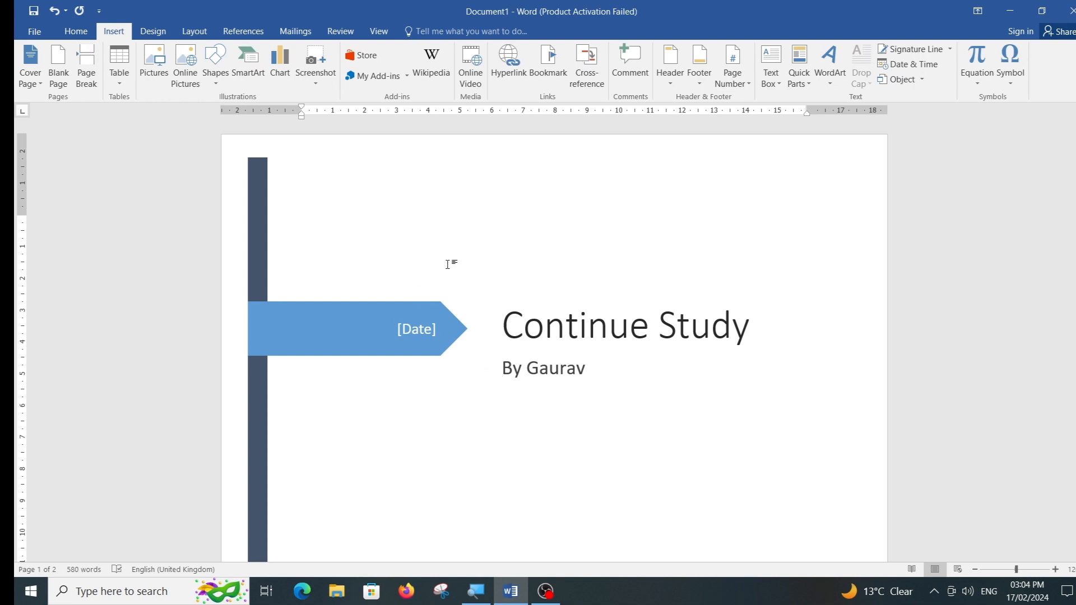
Examine the cover page from its title block down to the author and company fields, and the text page after it.
scroll(529, 305, down, 5)
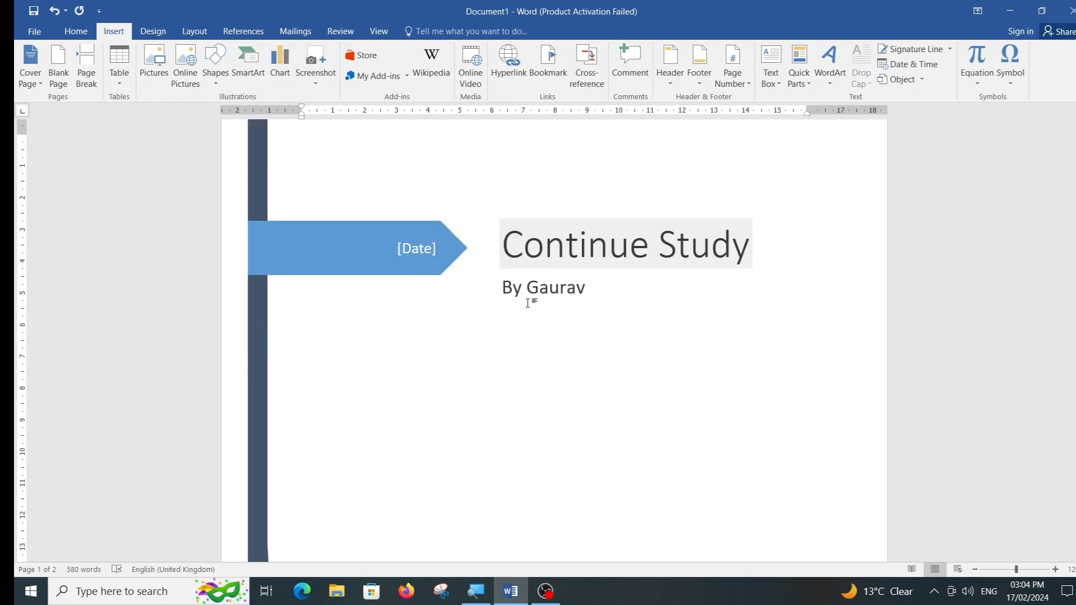
scroll(535, 317, down, 3)
scroll(536, 315, up, 8)
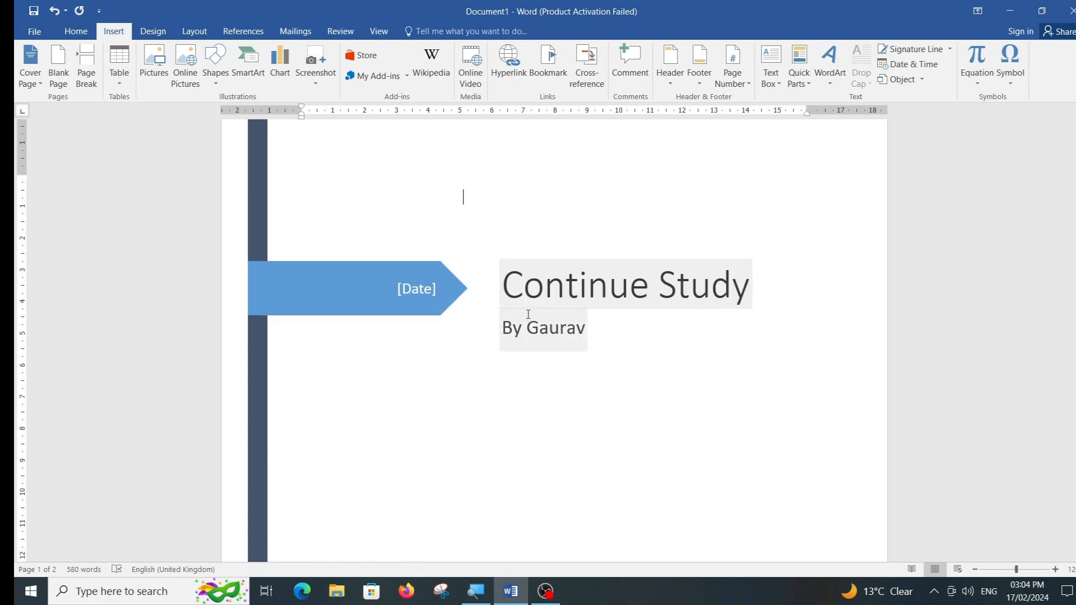
scroll(528, 314, up, 1)
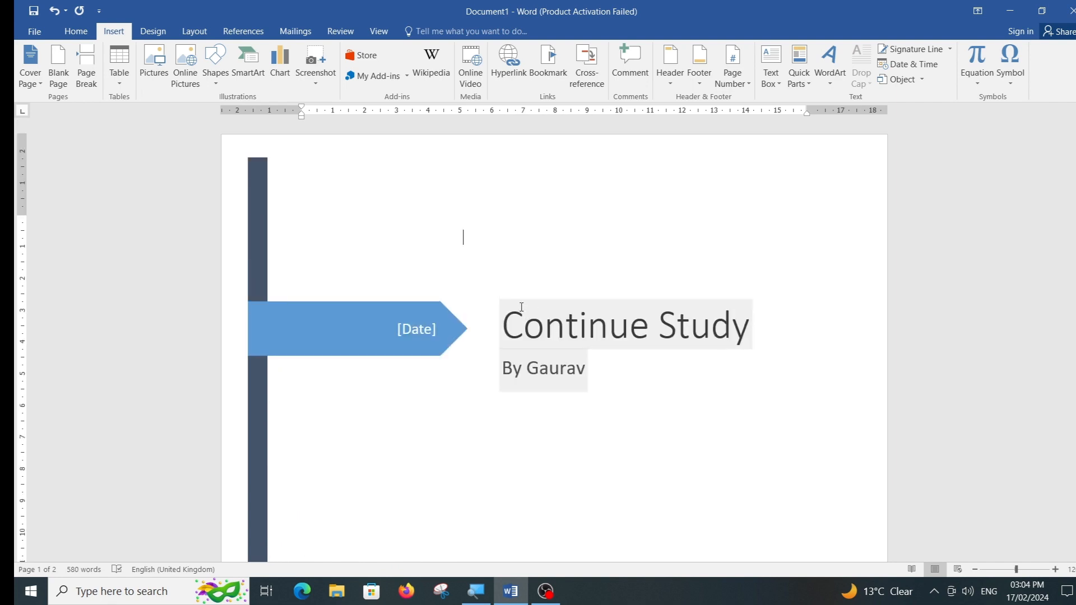
scroll(506, 319, down, 10)
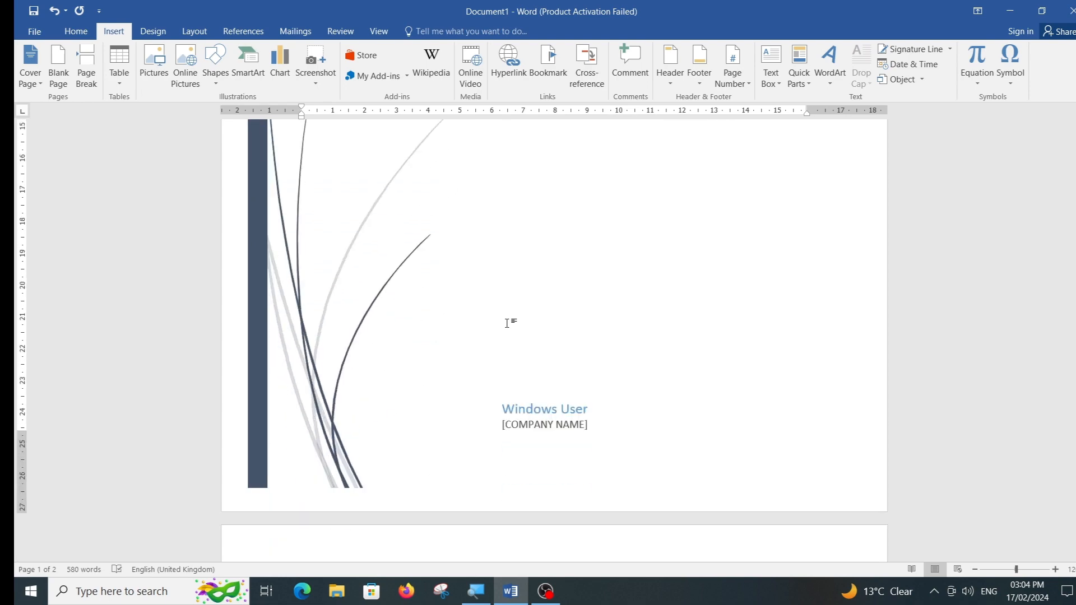
scroll(506, 323, down, 9)
scroll(513, 316, up, 13)
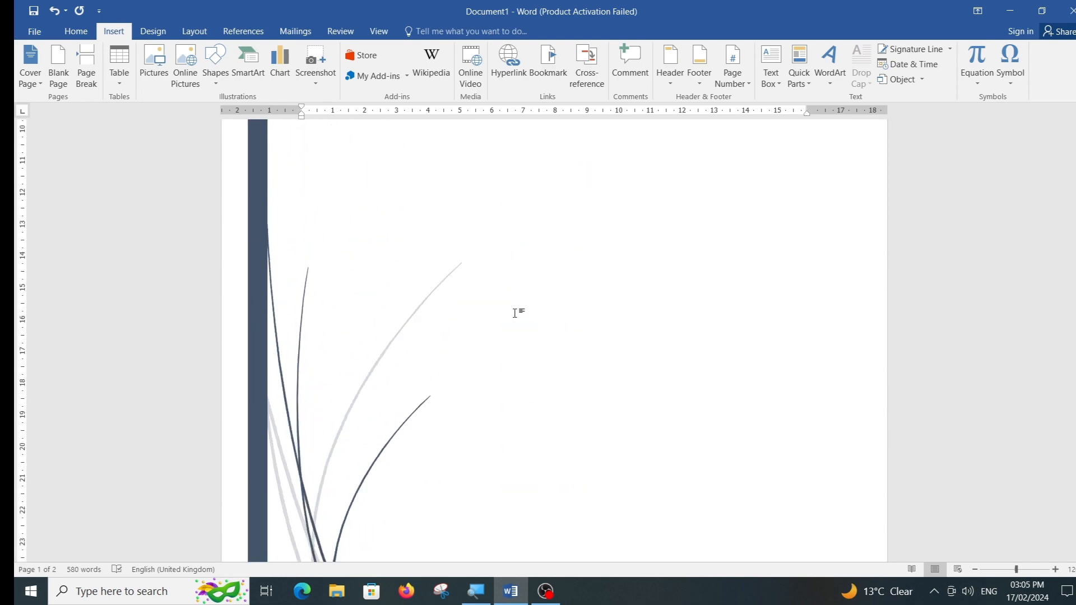
scroll(516, 311, up, 5)
scroll(519, 317, down, 12)
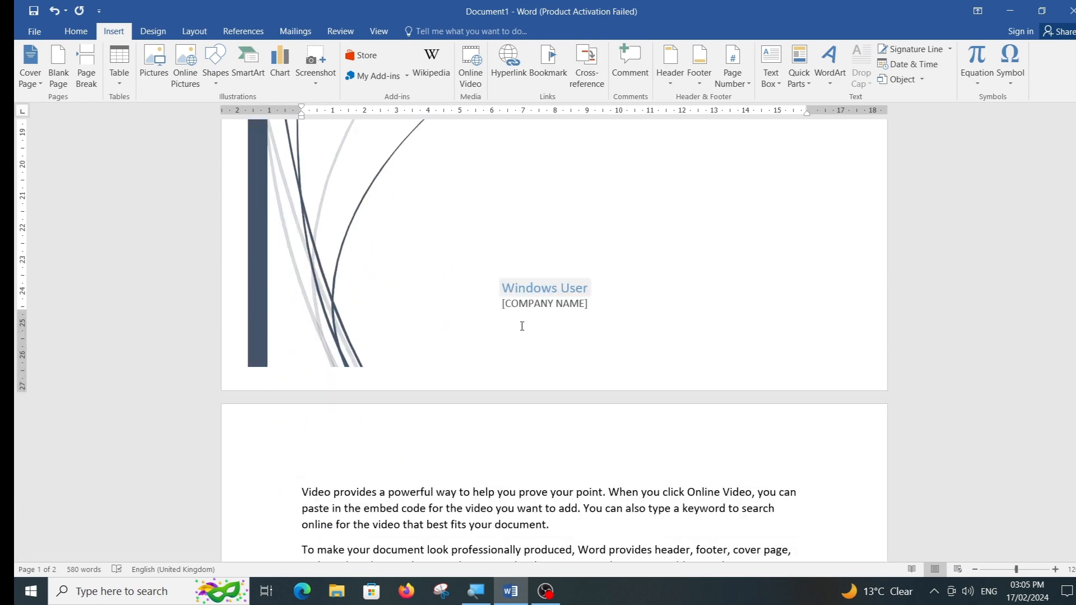
scroll(522, 326, down, 5)
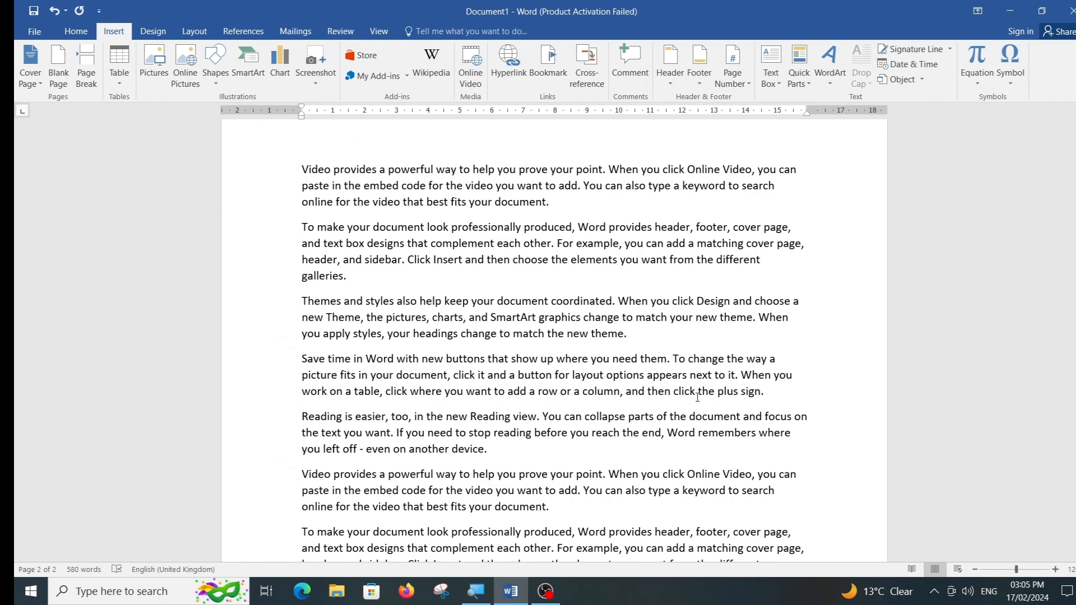
scroll(697, 395, up, 10)
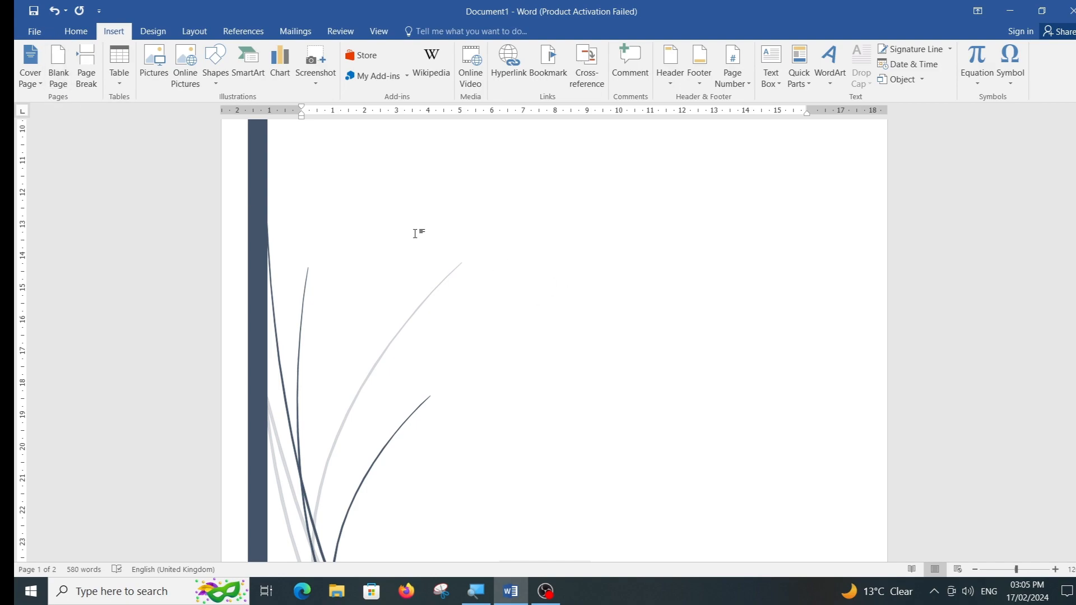
scroll(499, 288, down, 8)
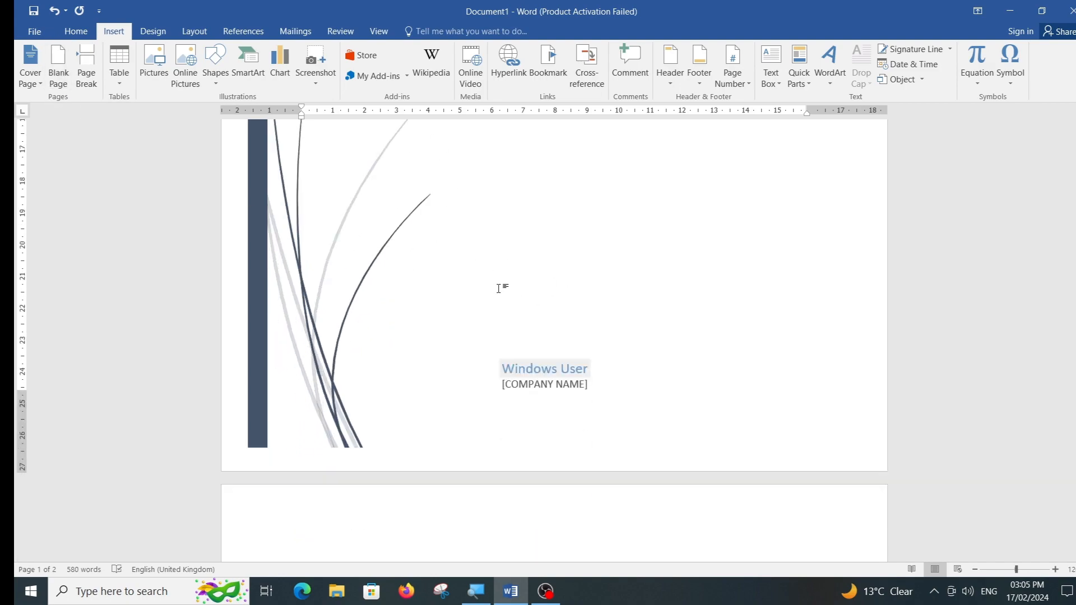
Generate more sample text below the last paragraph of the document with =rand(123).
scroll(499, 288, down, 10)
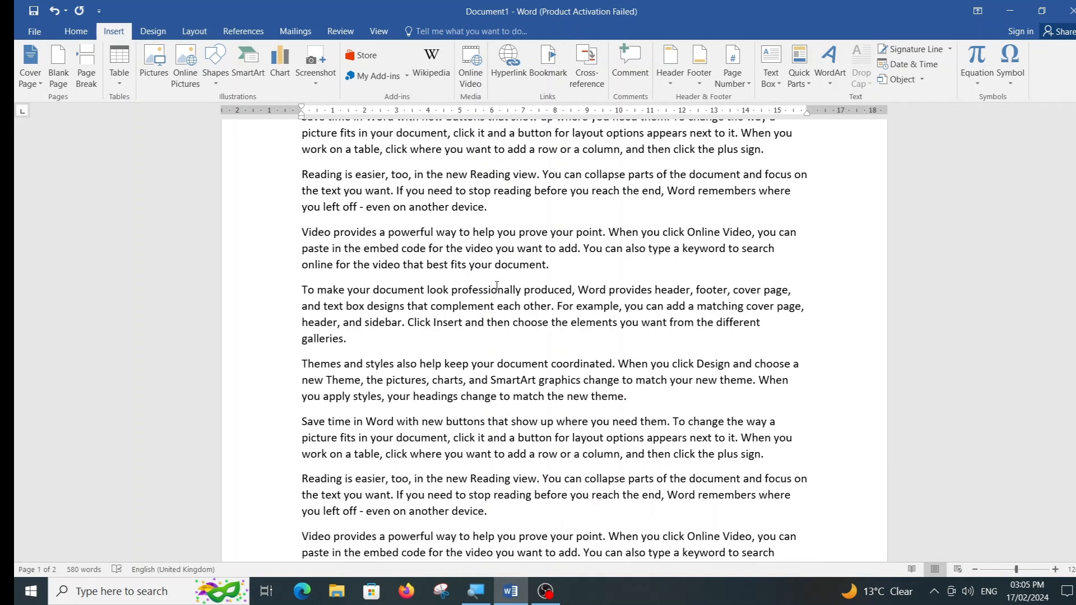
scroll(497, 286, down, 3)
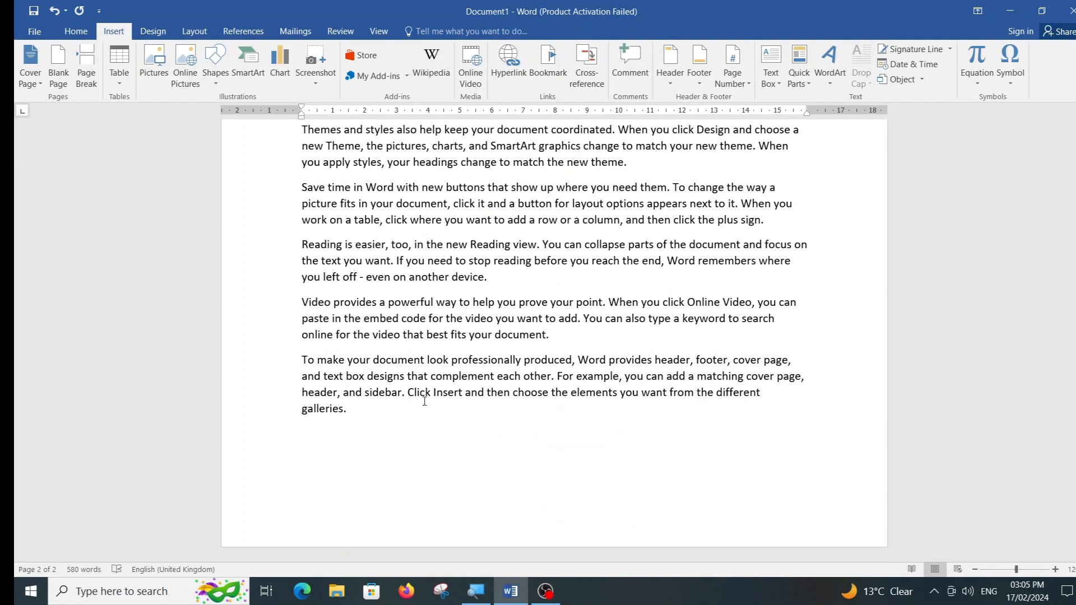
click(391, 427)
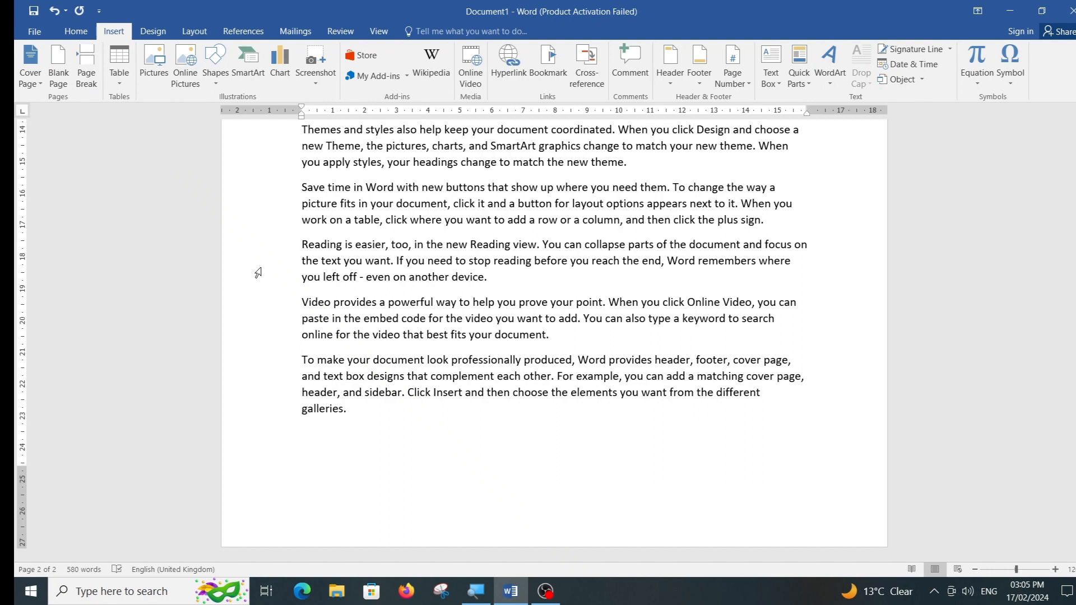
text(=rand(12)
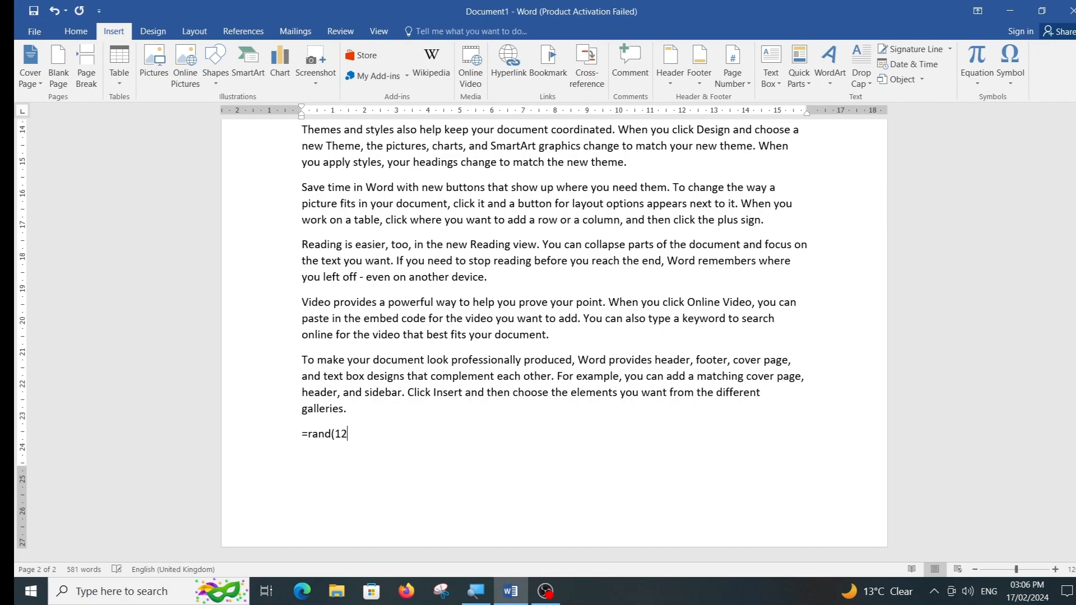
text(3))
key(Return)
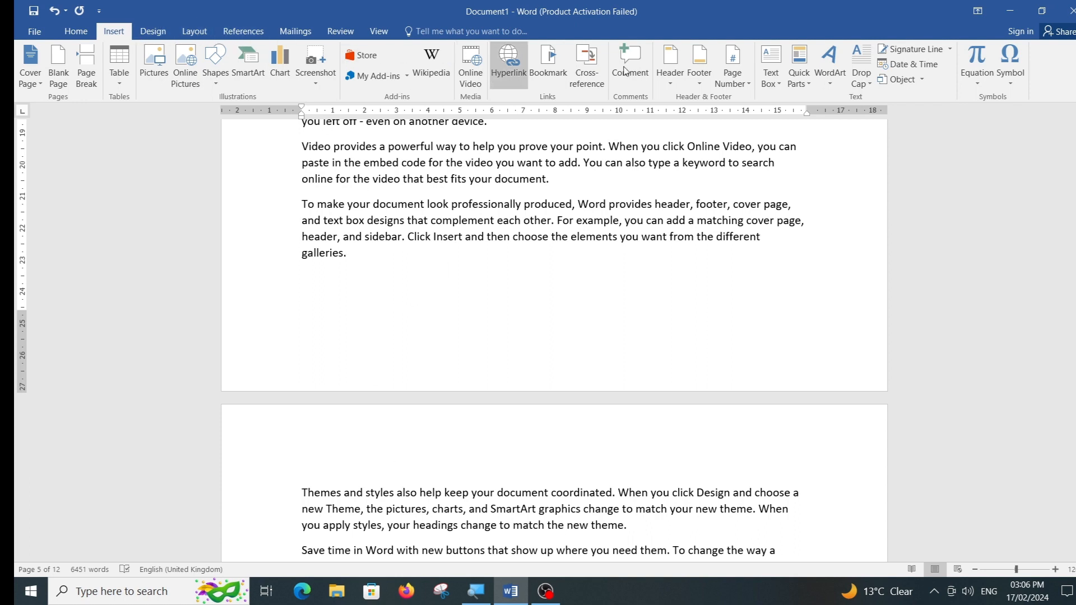
Insert centred page numbers in the footer using the Plain Number 2 design, and return to the body text.
click(732, 70)
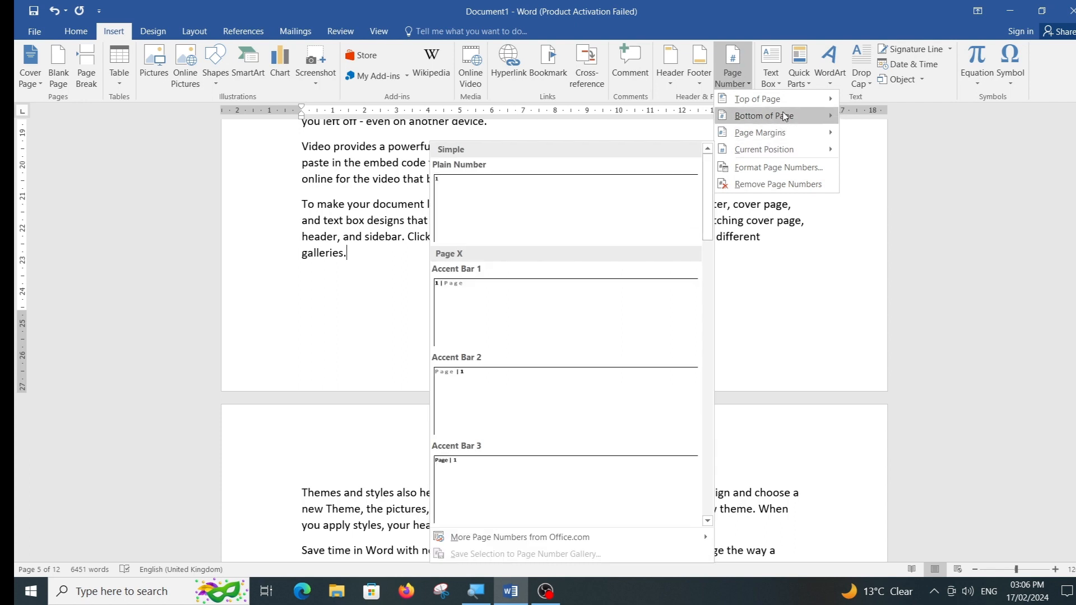
mouse_move(796, 120)
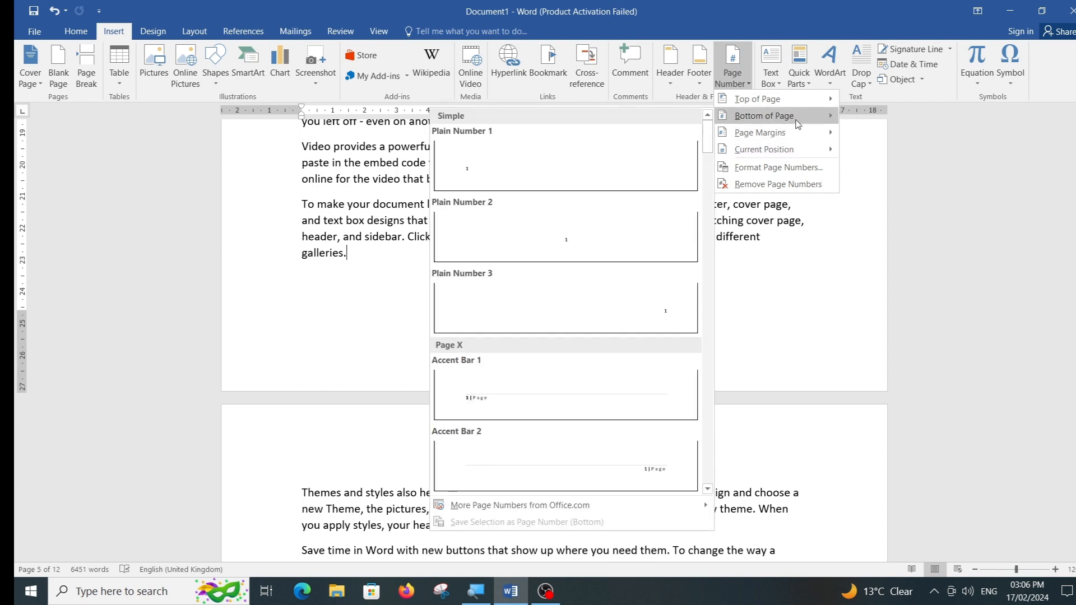
click(624, 245)
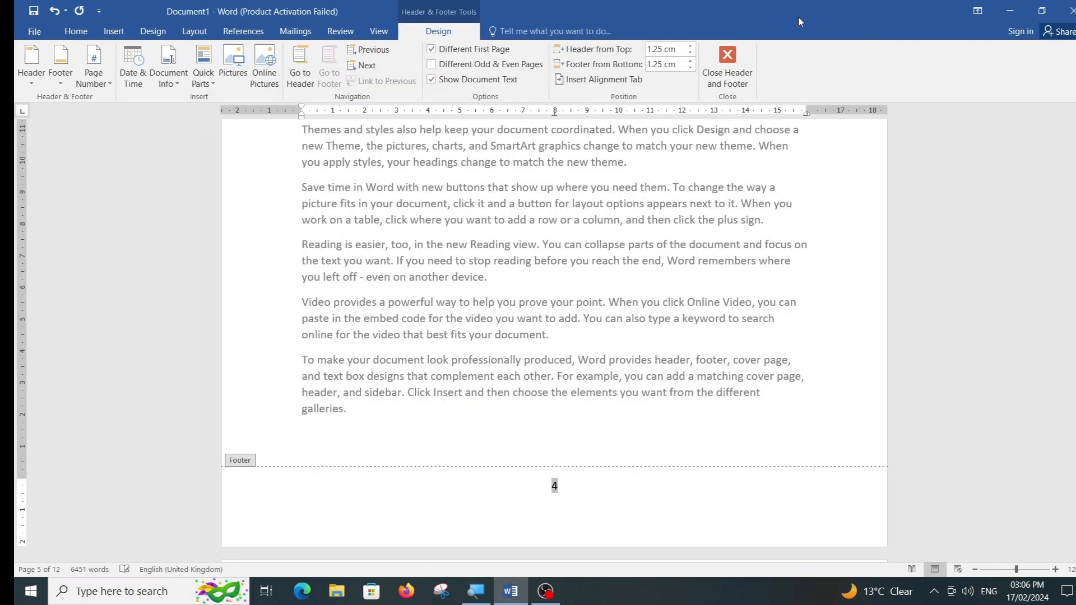
double_click(726, 251)
scroll(726, 249, down, 5)
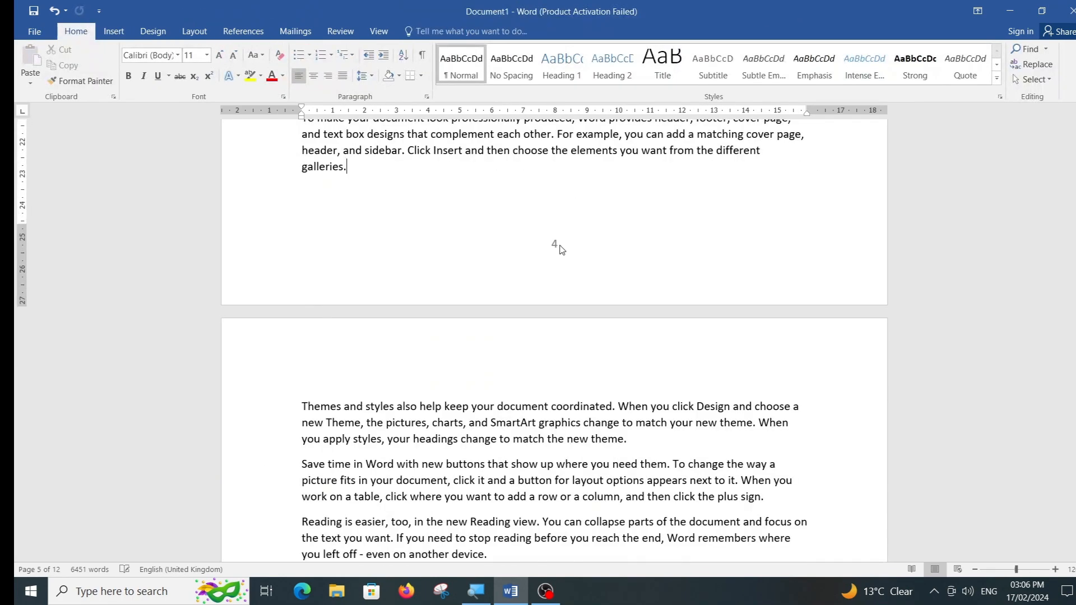
Add centred page numbers to the header as well with the Plain Number 2 design, and return to the body text.
click(123, 33)
click(746, 84)
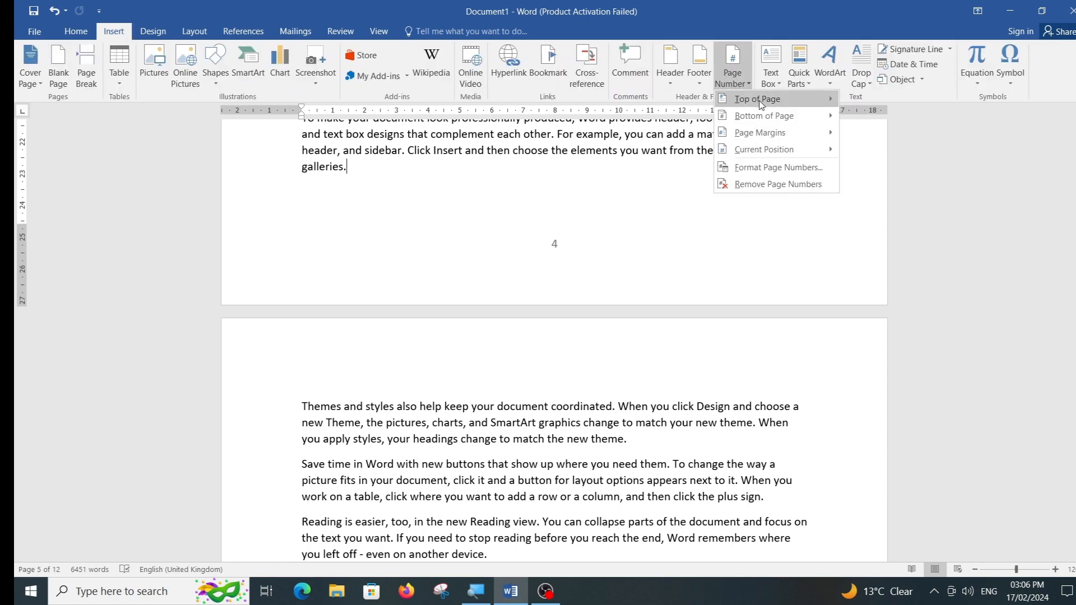
mouse_move(762, 103)
click(553, 226)
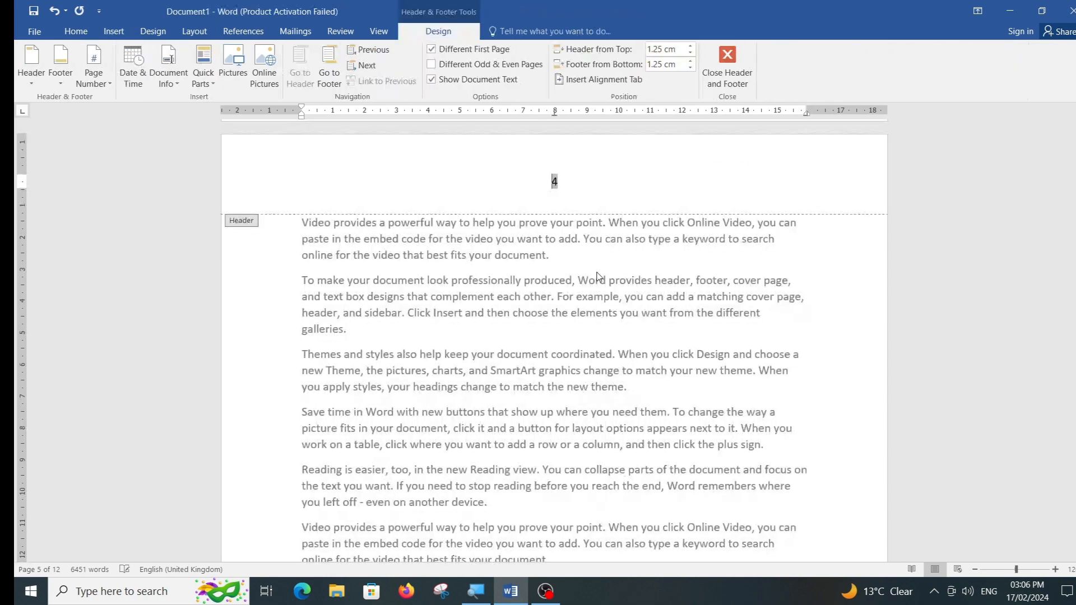
key(Escape)
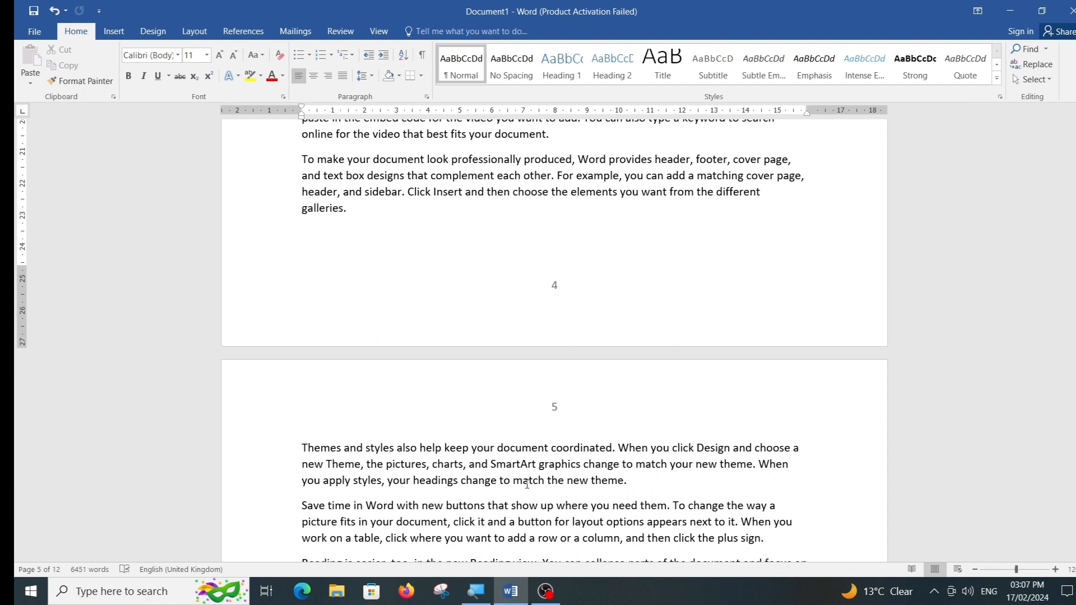
Insert a blank page before the "Themes and styles" paragraph that starts the page numbered 5.
click(116, 32)
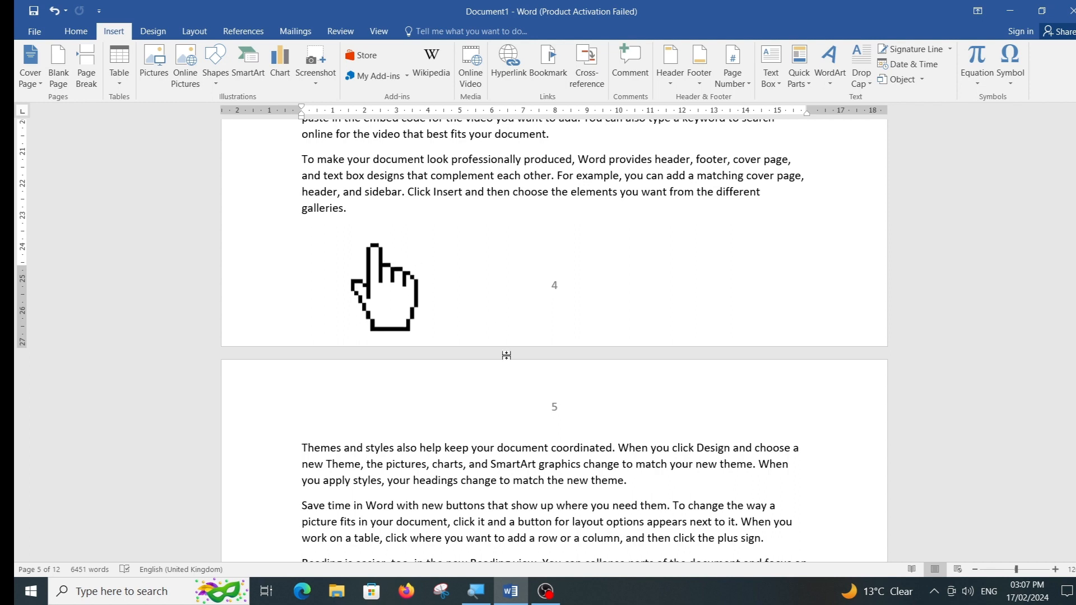
click(306, 453)
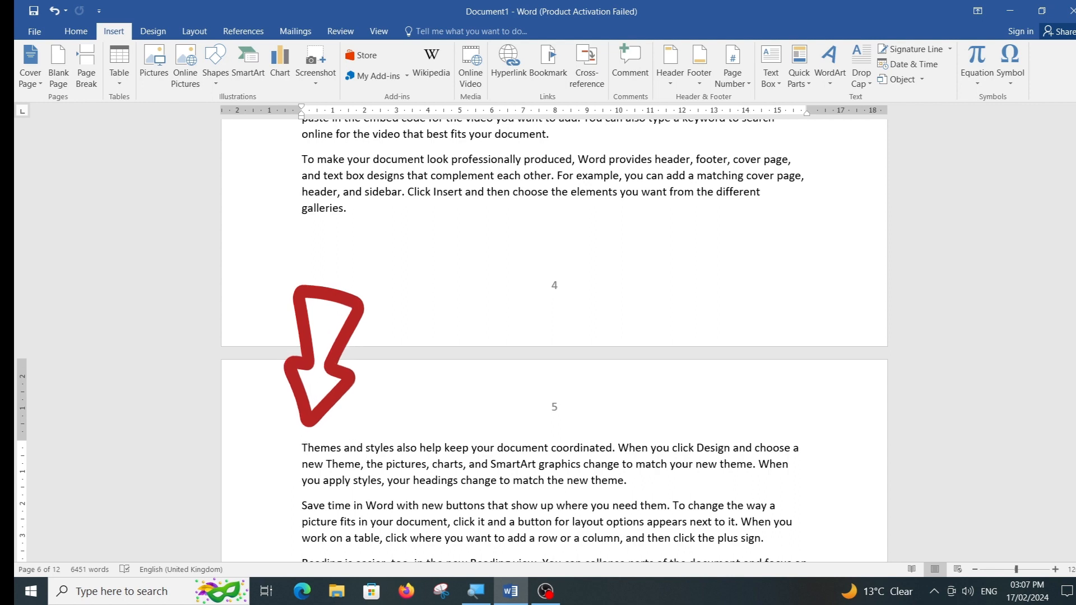
click(367, 224)
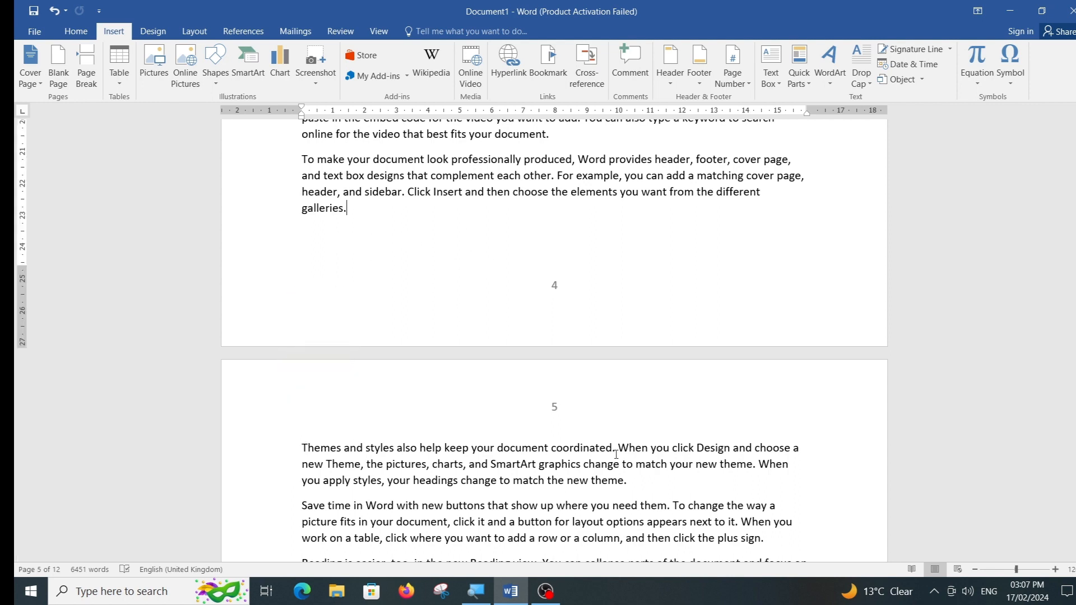
click(303, 451)
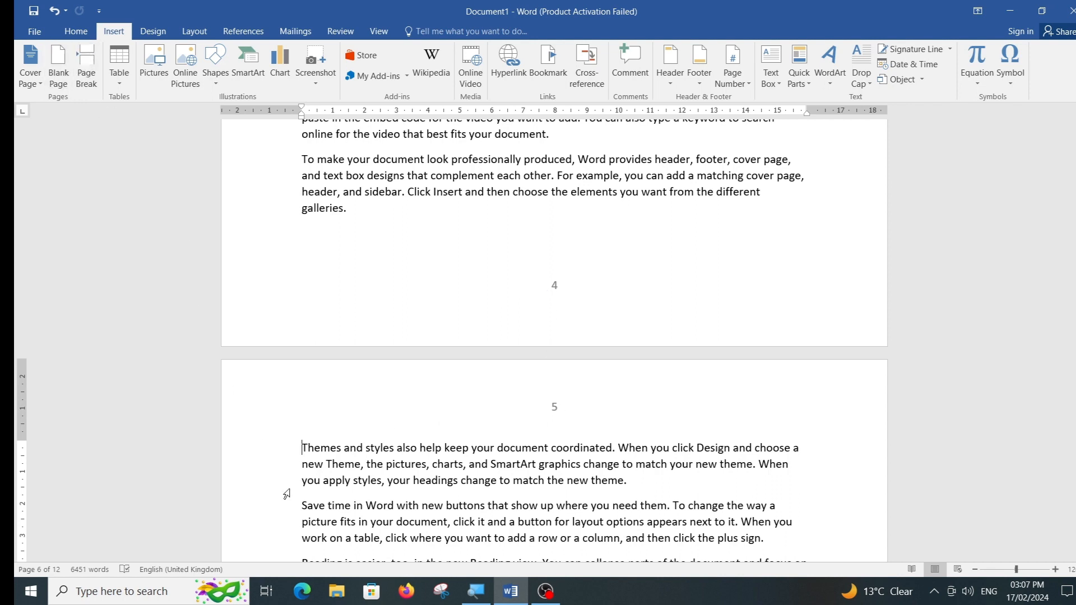
click(65, 72)
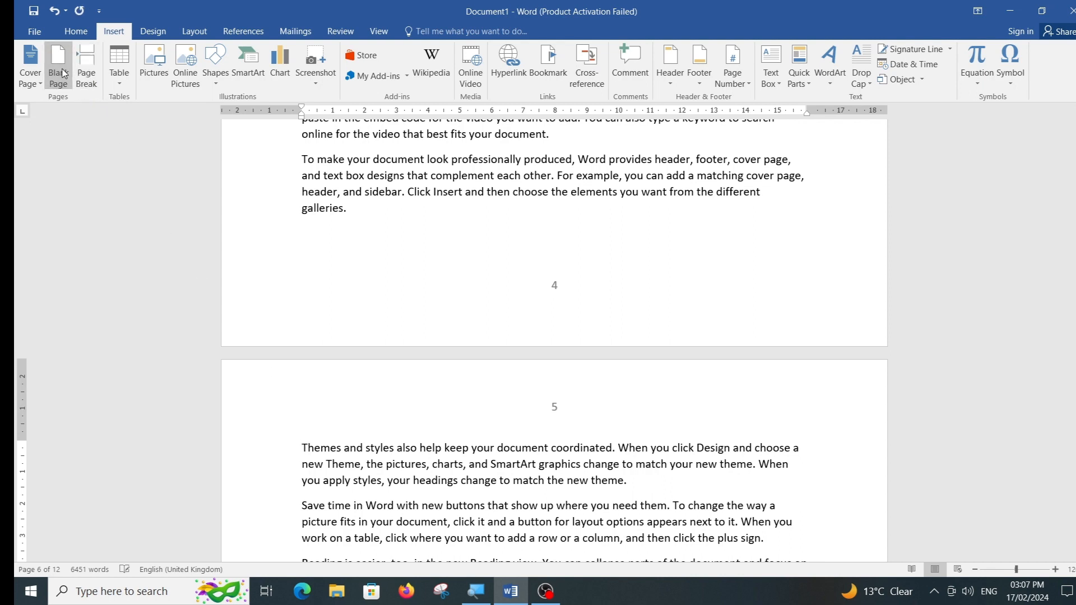
click(63, 72)
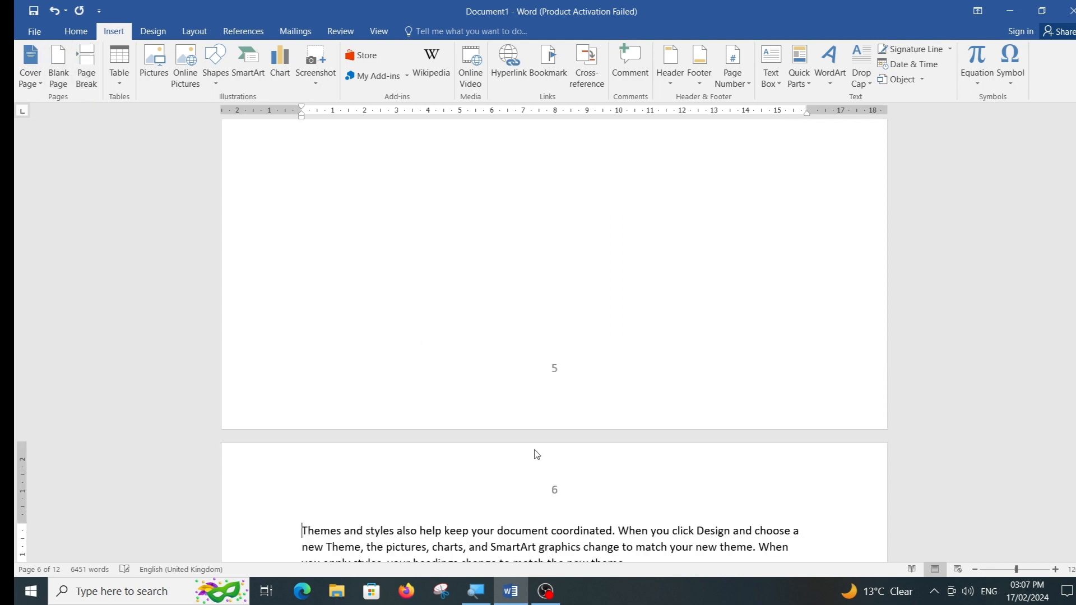
Examine the inserted blank page and the text pages before and after it.
scroll(512, 393, up, 5)
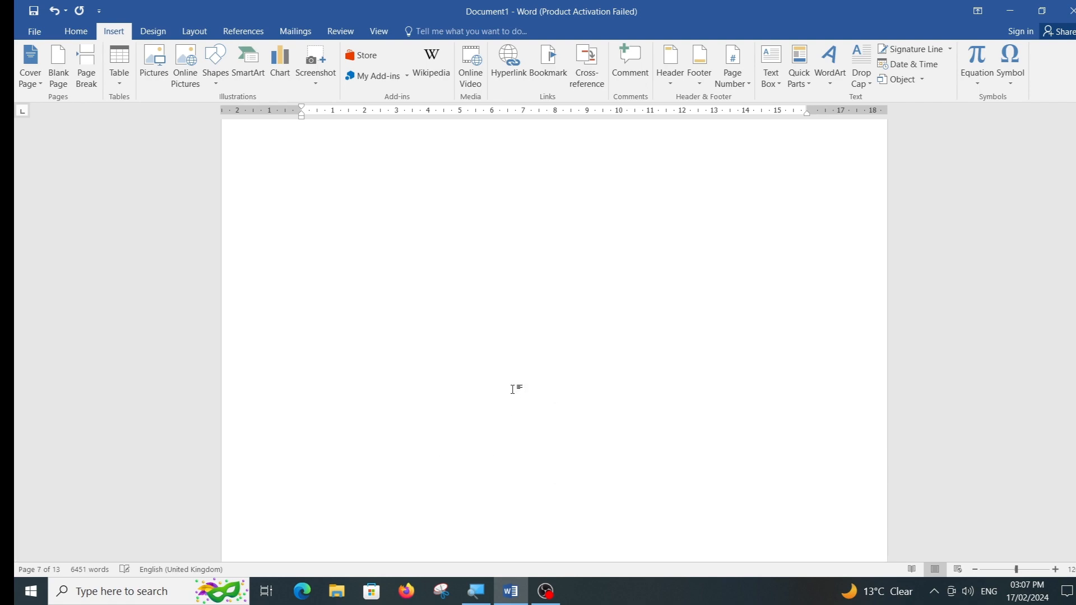
scroll(512, 389, up, 10)
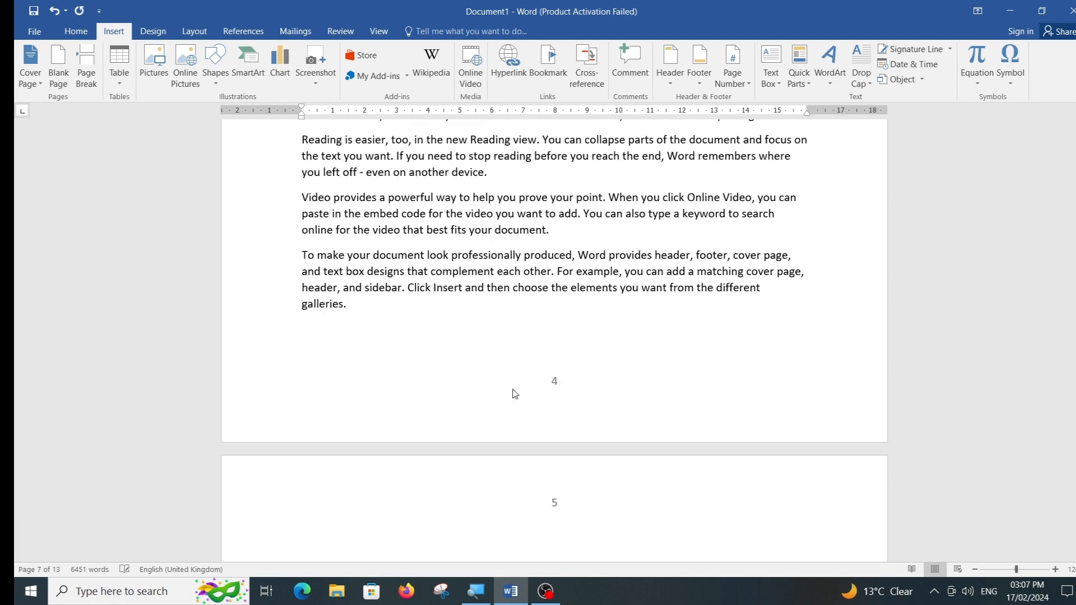
scroll(538, 418, down, 7)
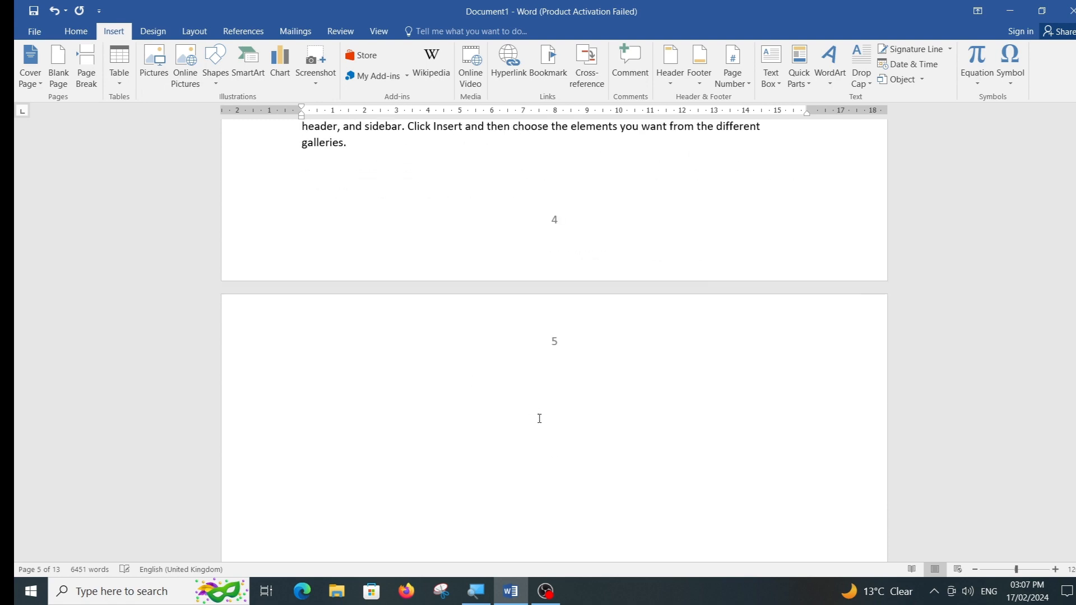
scroll(539, 422, down, 3)
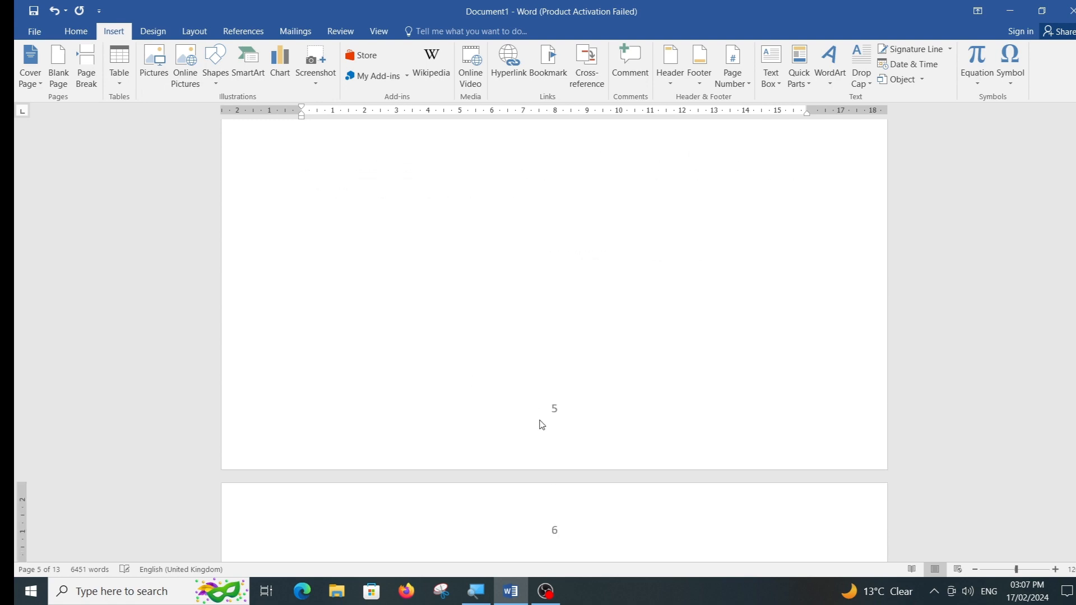
scroll(540, 422, up, 4)
scroll(541, 422, down, 6)
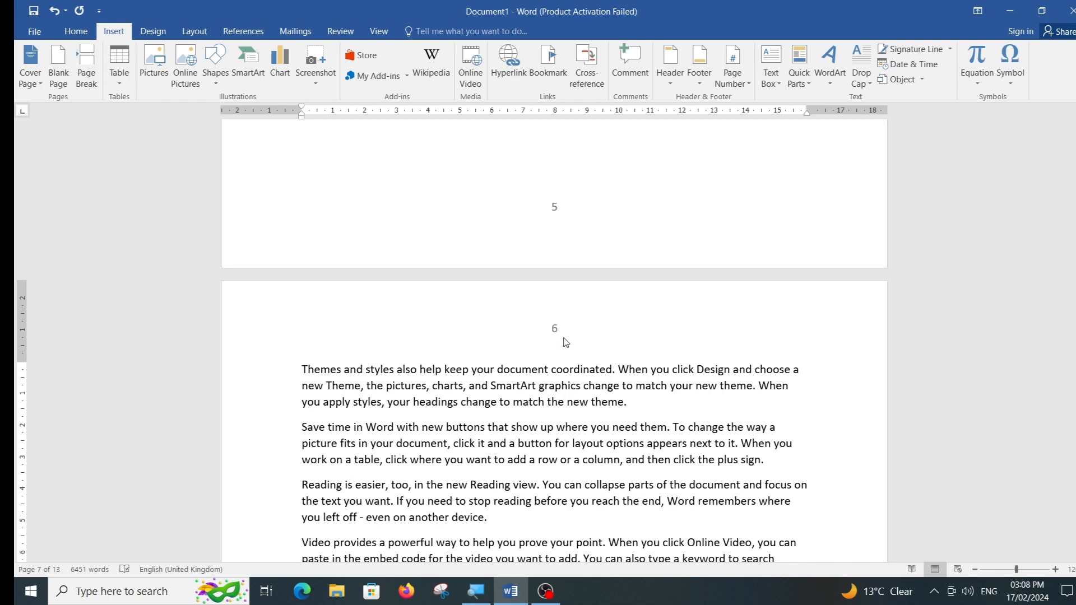
scroll(535, 282, up, 5)
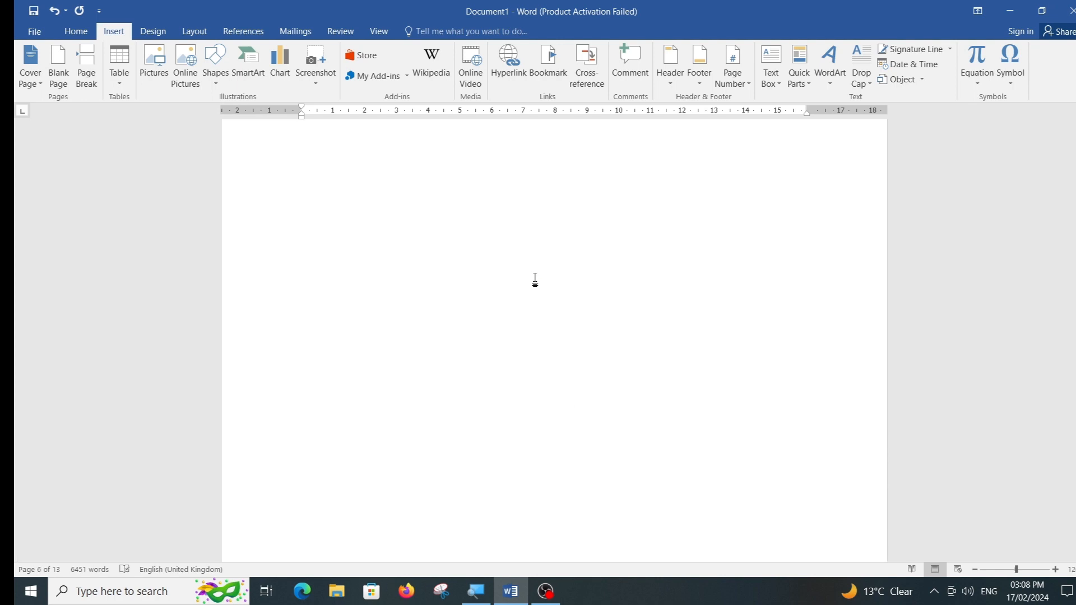
Enter some trial text on the blank page numbered 5 and delete it again.
scroll(488, 270, up, 3)
click(442, 298)
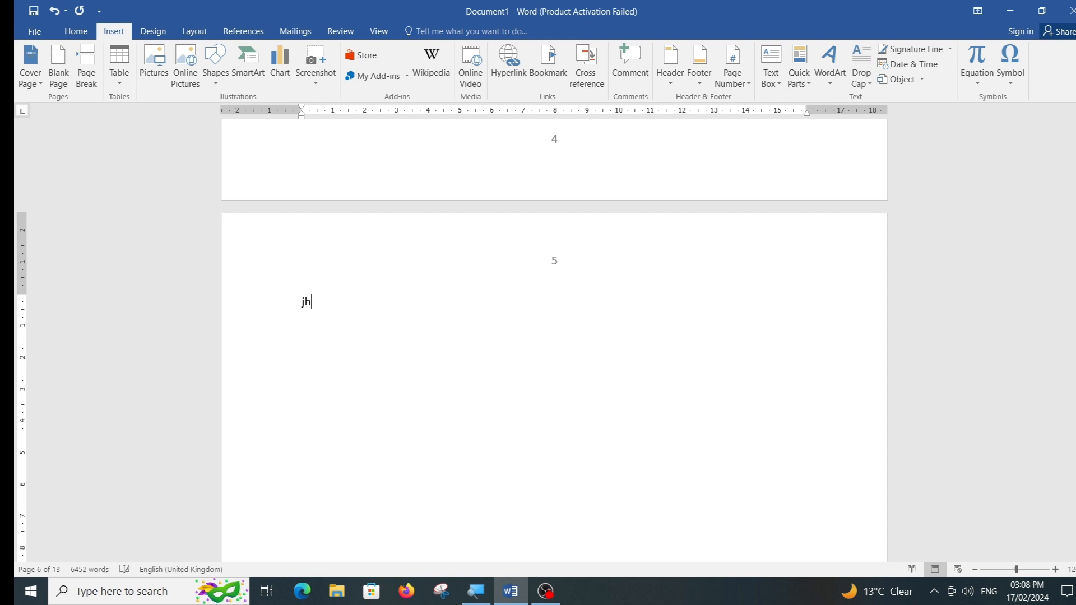
text(jytiuyiksdh)
key(BackSpace)
key(BackSpace)
key(BackSpace)
key(BackSpace)
key(BackSpace)
key(BackSpace)
key(BackSpace)
key(BackSpace)
key(BackSpace)
key(BackSpace)
key(BackSpace)
Colour the last three paragraphs on the page numbered 4 red, starting from "Reading is easier".
scroll(567, 353, up, 6)
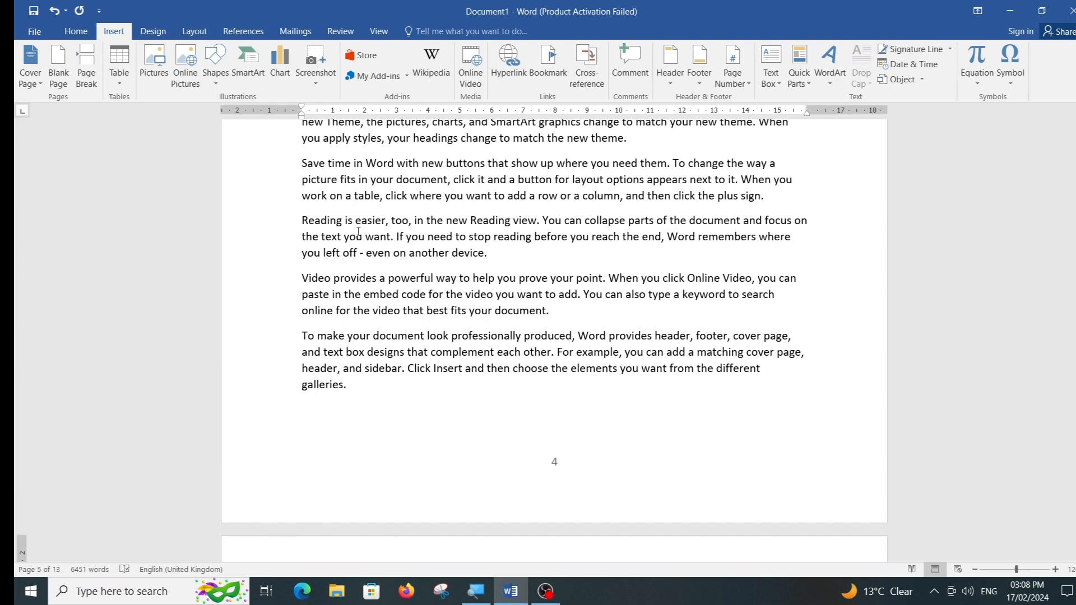
drag(301, 220, 806, 394)
scroll(804, 391, down, 3)
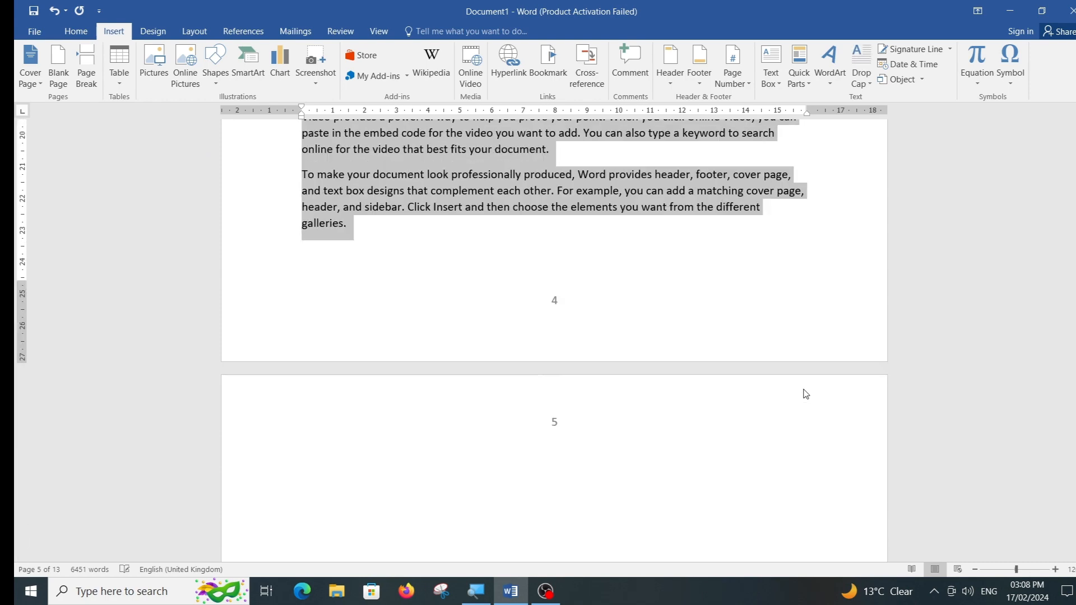
scroll(576, 406, down, 3)
scroll(533, 430, down, 1)
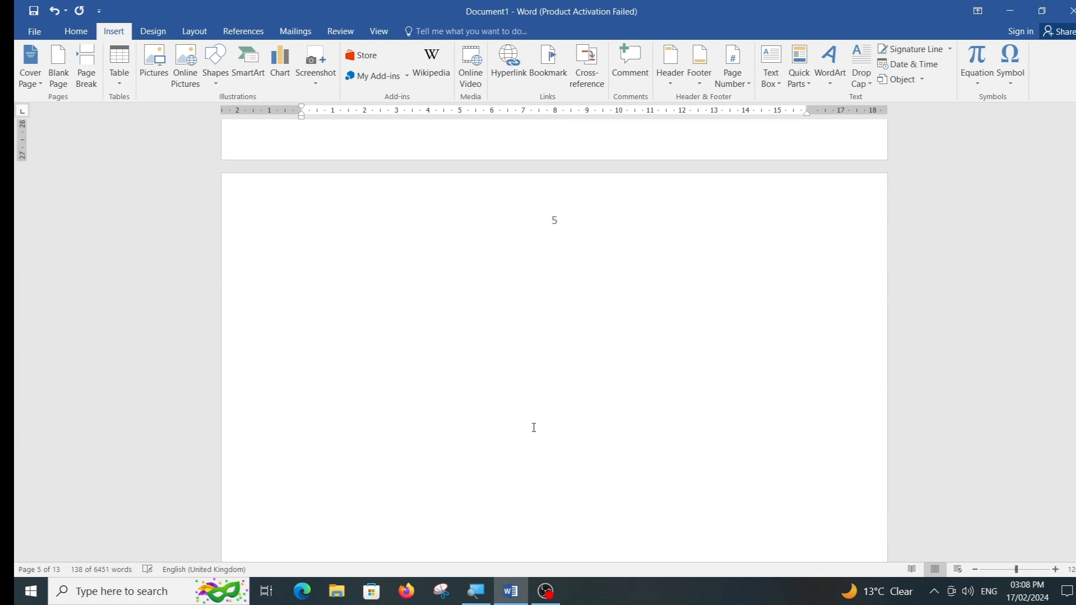
scroll(534, 423, up, 8)
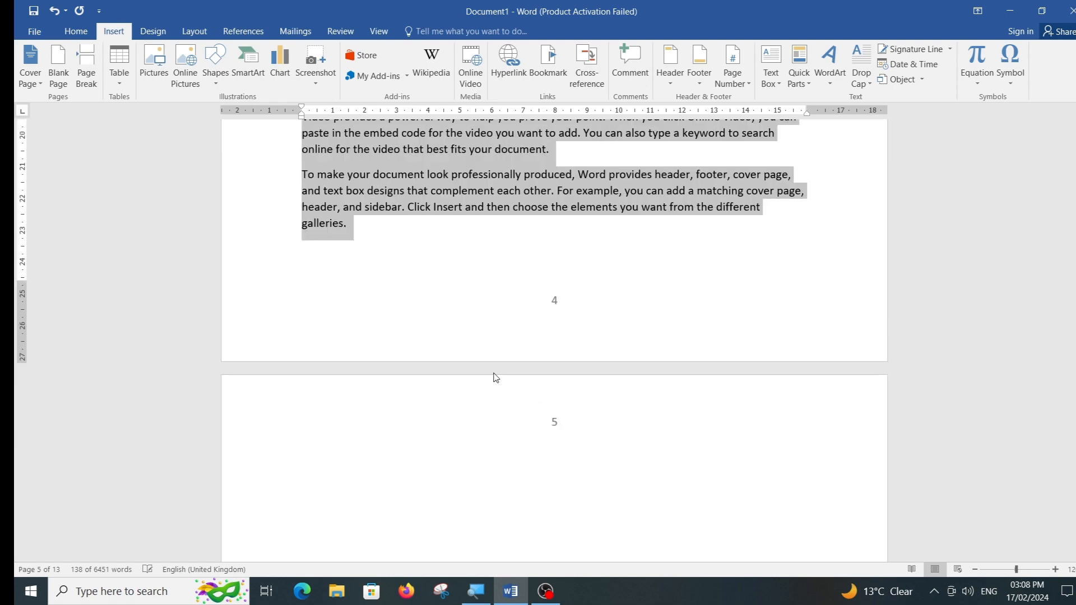
click(75, 31)
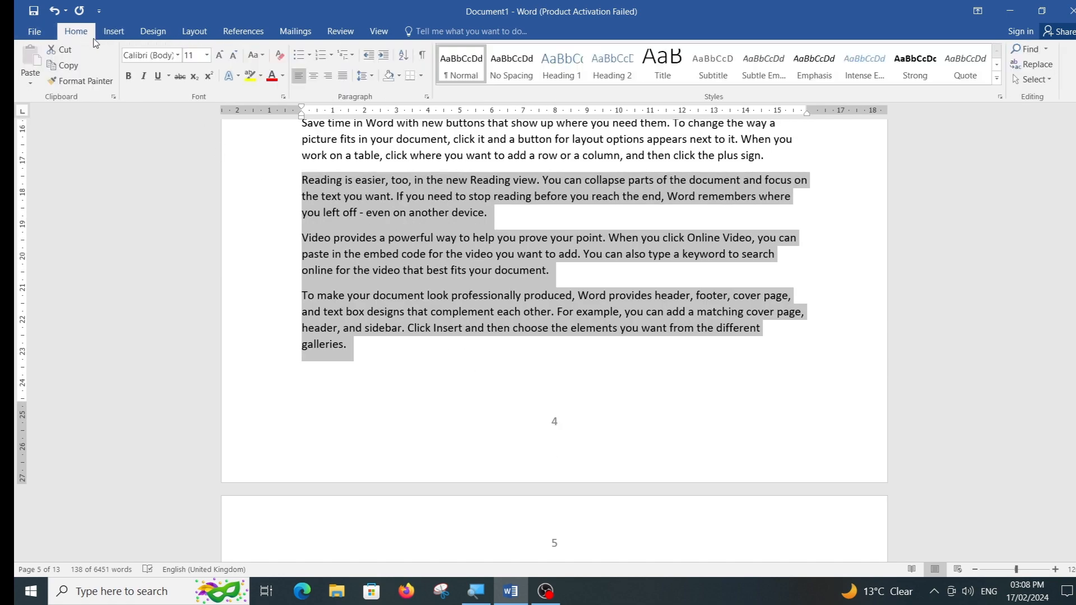
click(272, 75)
click(538, 386)
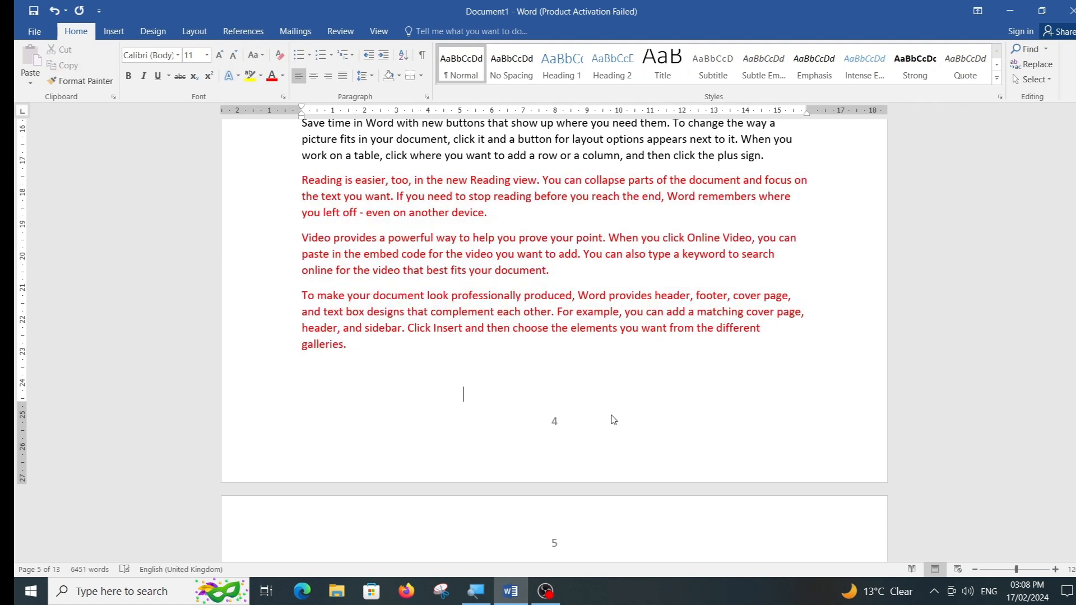
Compare the red paragraphs on the page numbered 4 with the blank page that follows them.
scroll(612, 416, down, 9)
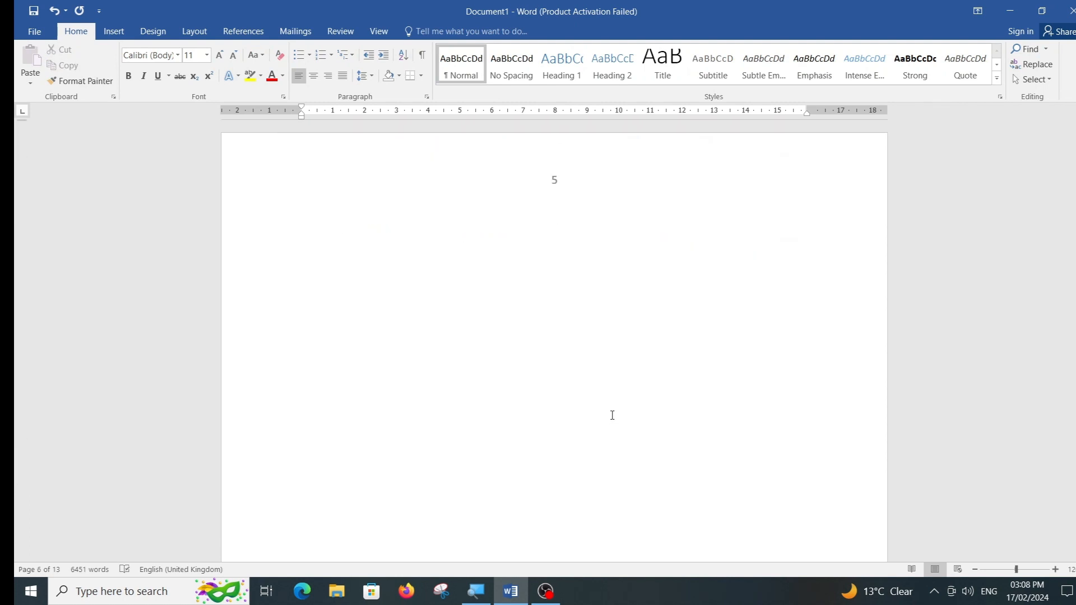
scroll(612, 415, up, 8)
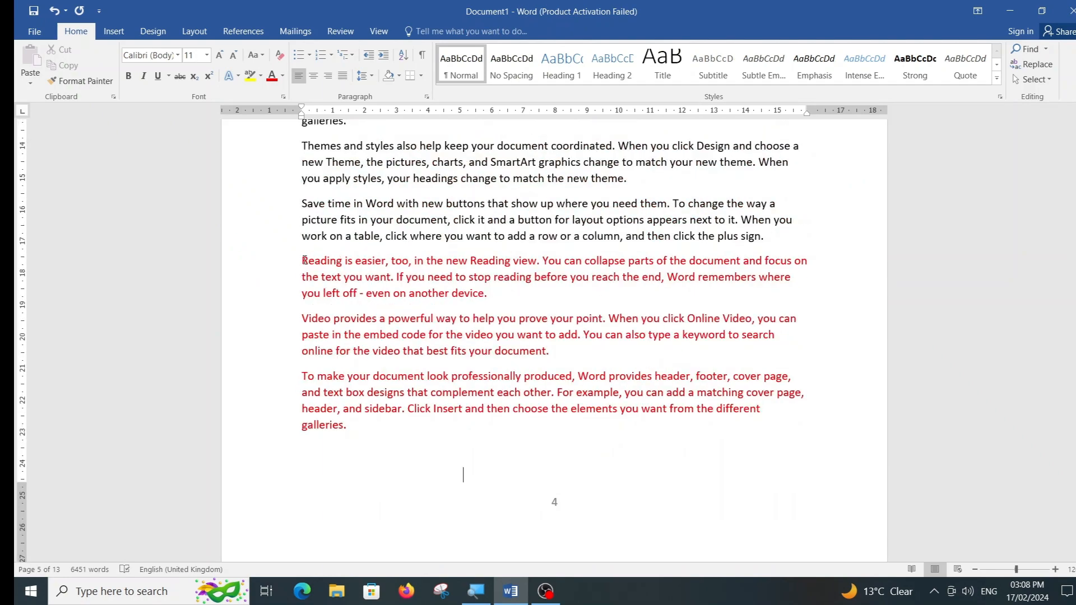
scroll(356, 329, down, 5)
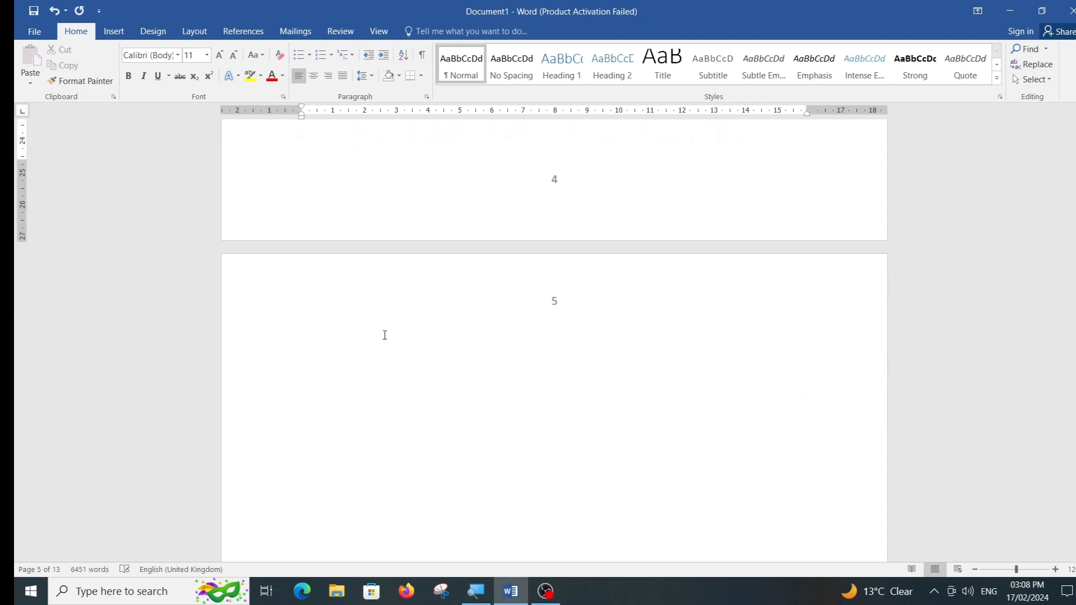
scroll(385, 335, down, 1)
scroll(385, 335, up, 6)
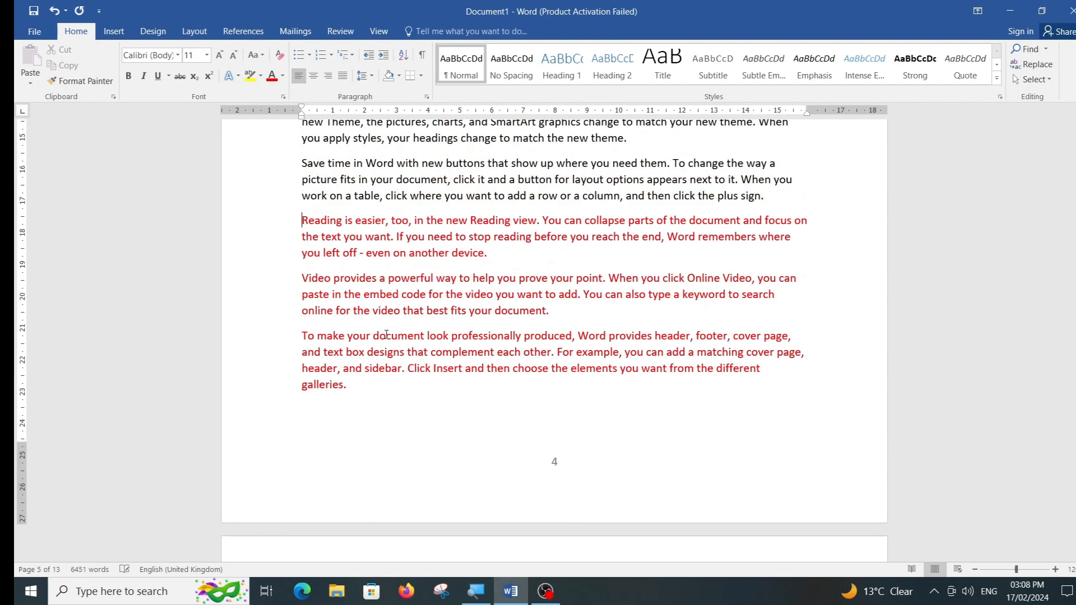
Add two empty paragraphs before the red "Reading is easier" paragraph on the page numbered 4 and delete them again.
key(Return)
key(Return)
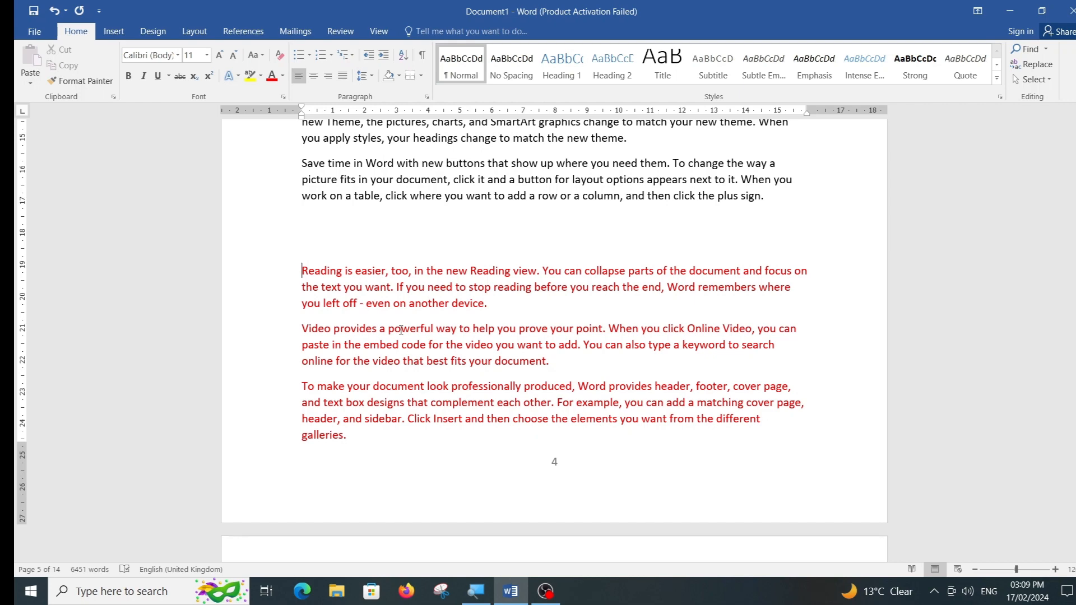
scroll(401, 330, down, 4)
scroll(411, 342, up, 3)
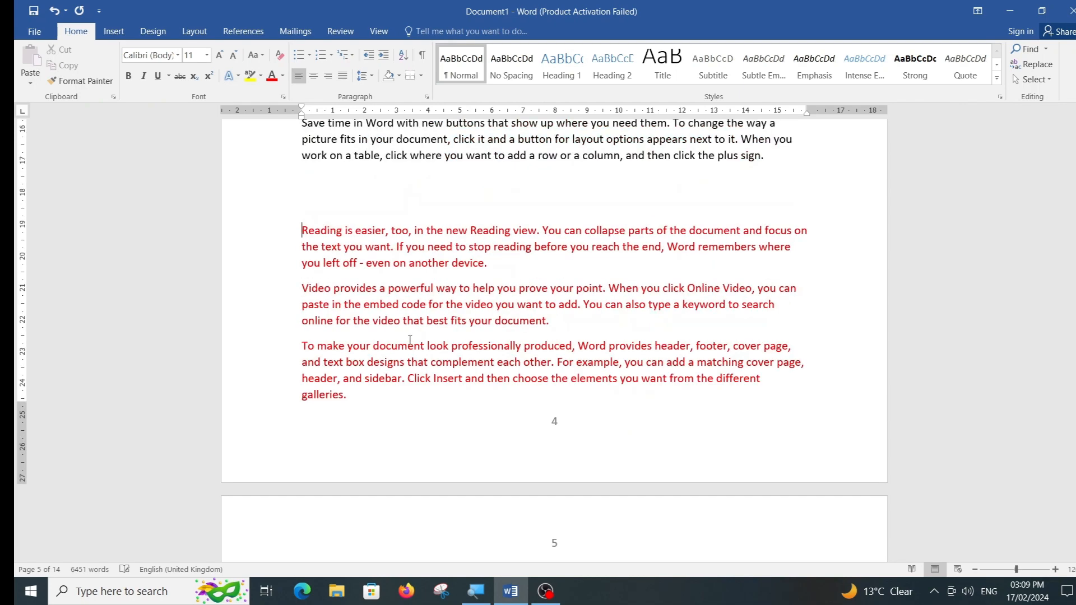
key(BackSpace)
key(BackSpace)
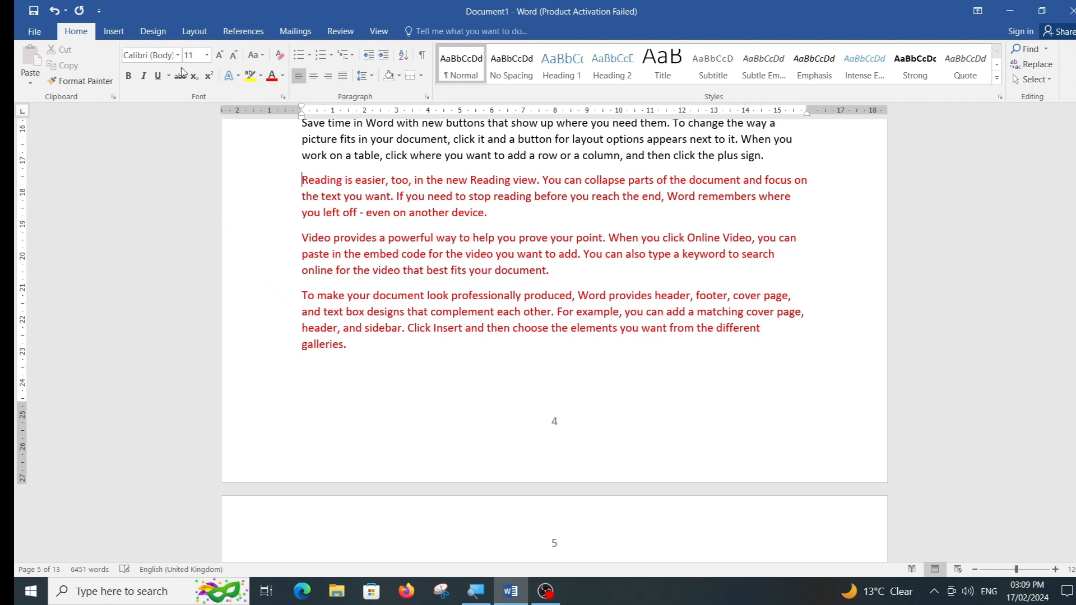
Insert a page break before the red "Reading is easier" paragraph and check the pages numbered 4 and 5.
click(112, 32)
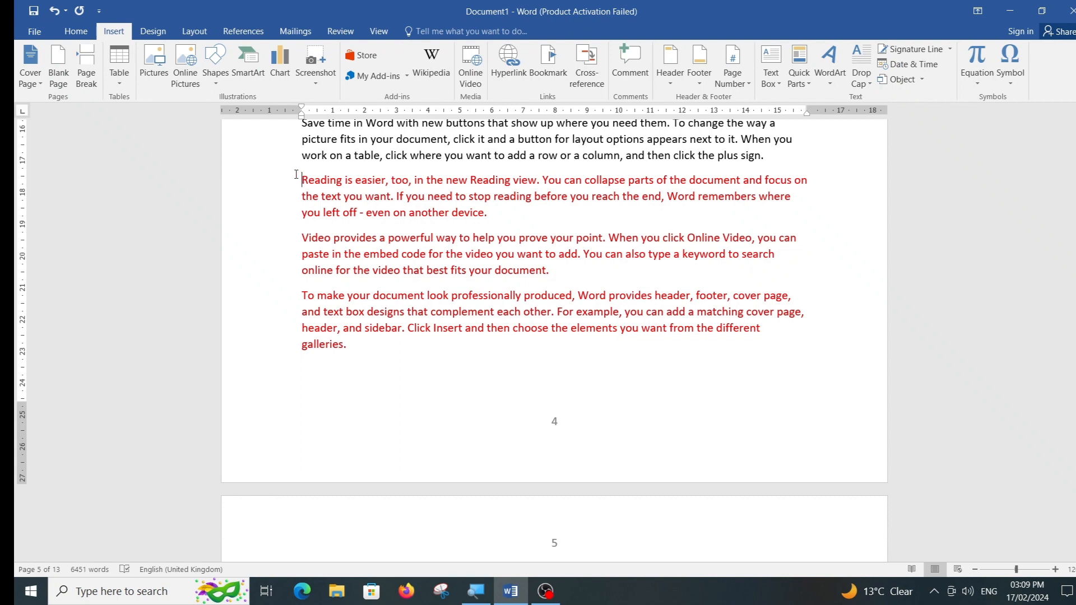
click(87, 73)
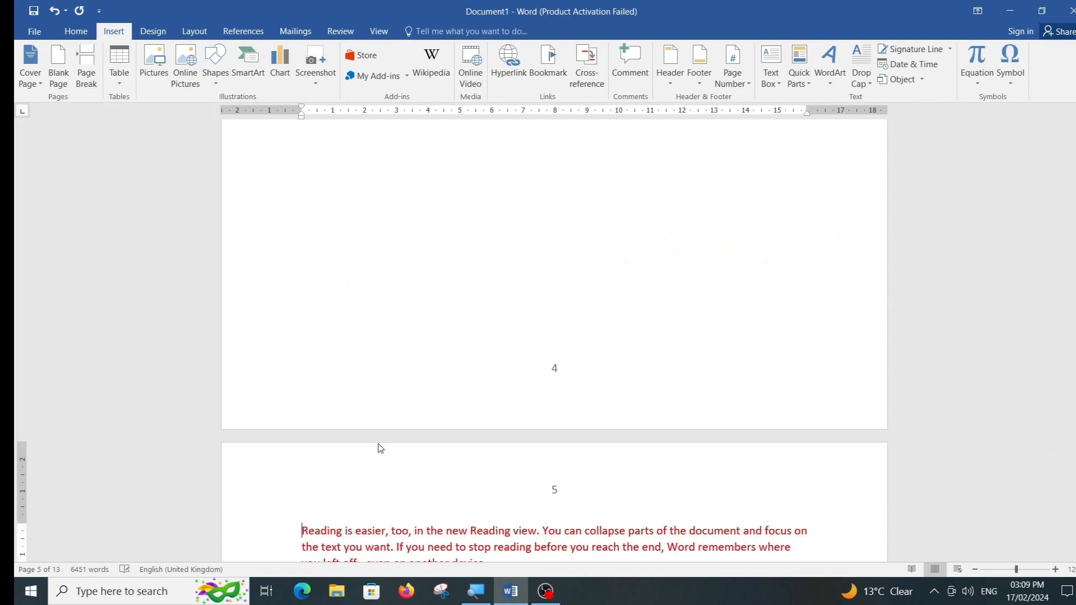
scroll(381, 442, up, 3)
scroll(337, 308, down, 6)
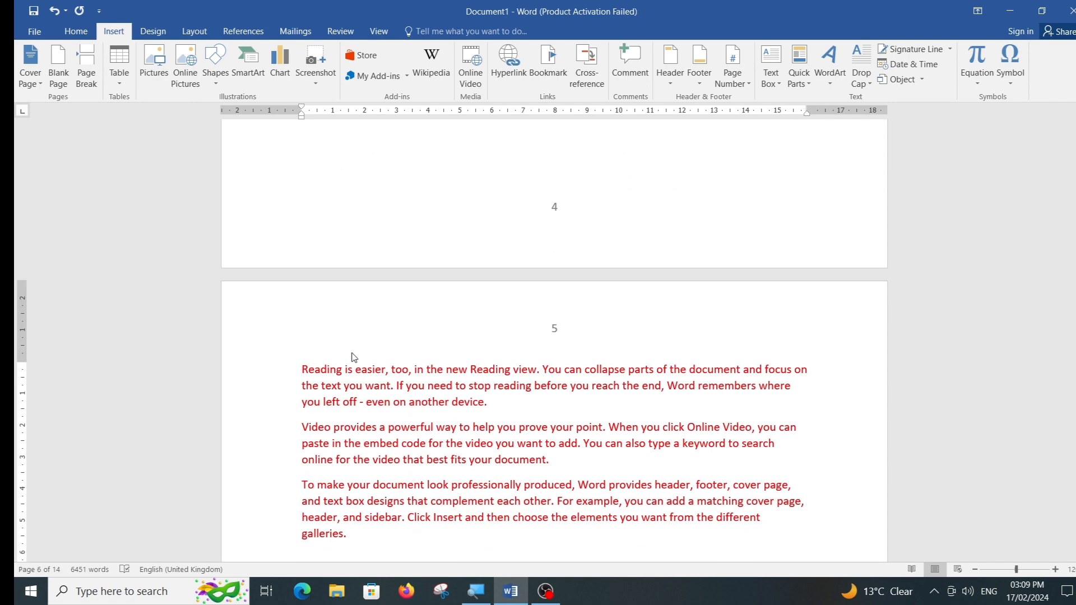
scroll(573, 363, up, 5)
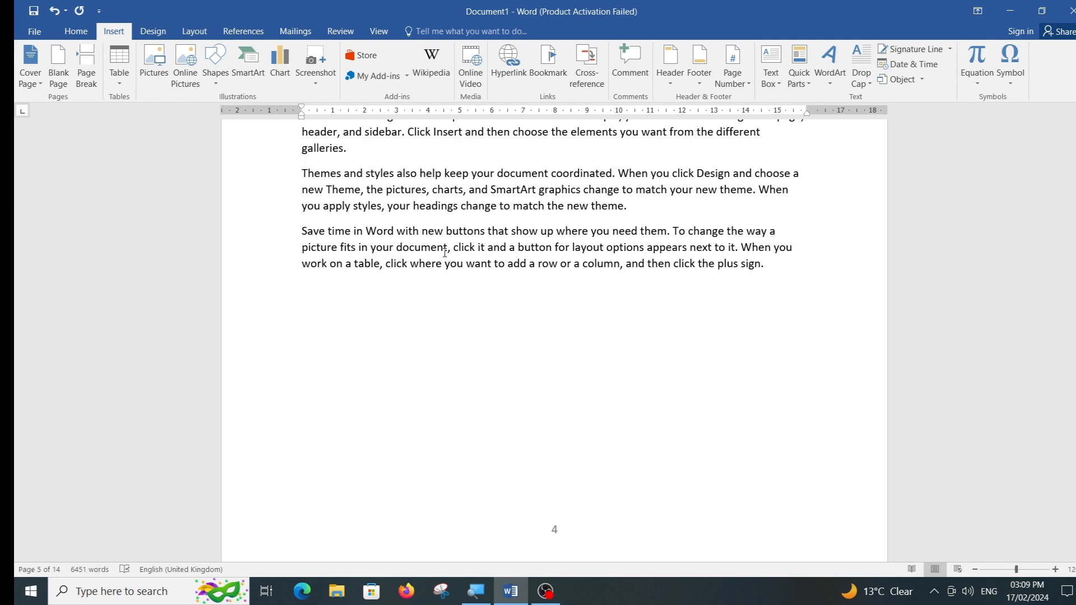
scroll(493, 354, down, 7)
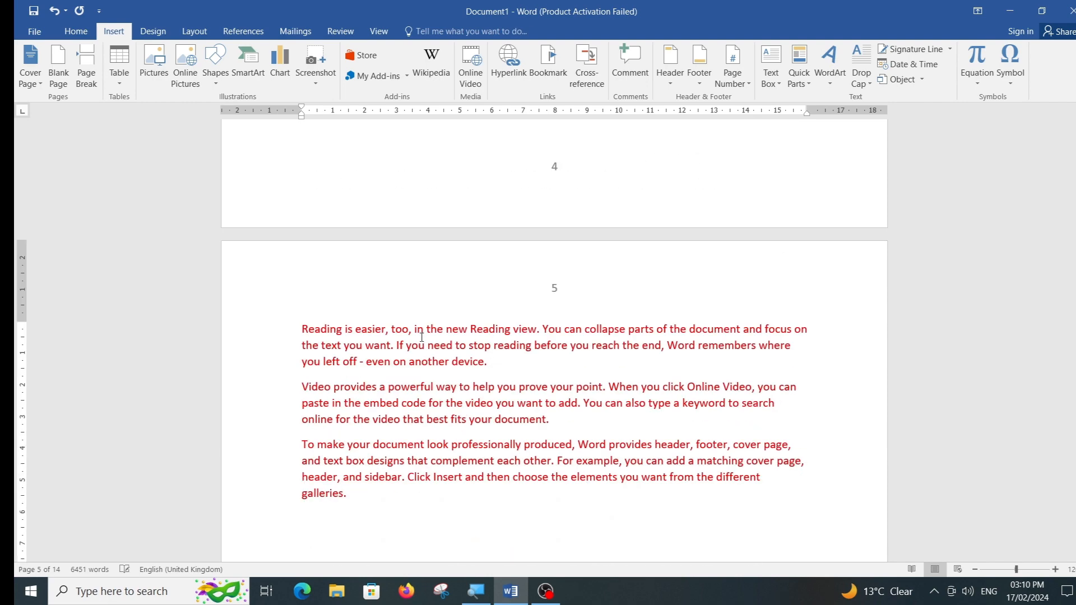
click(286, 335)
scroll(402, 330, down, 3)
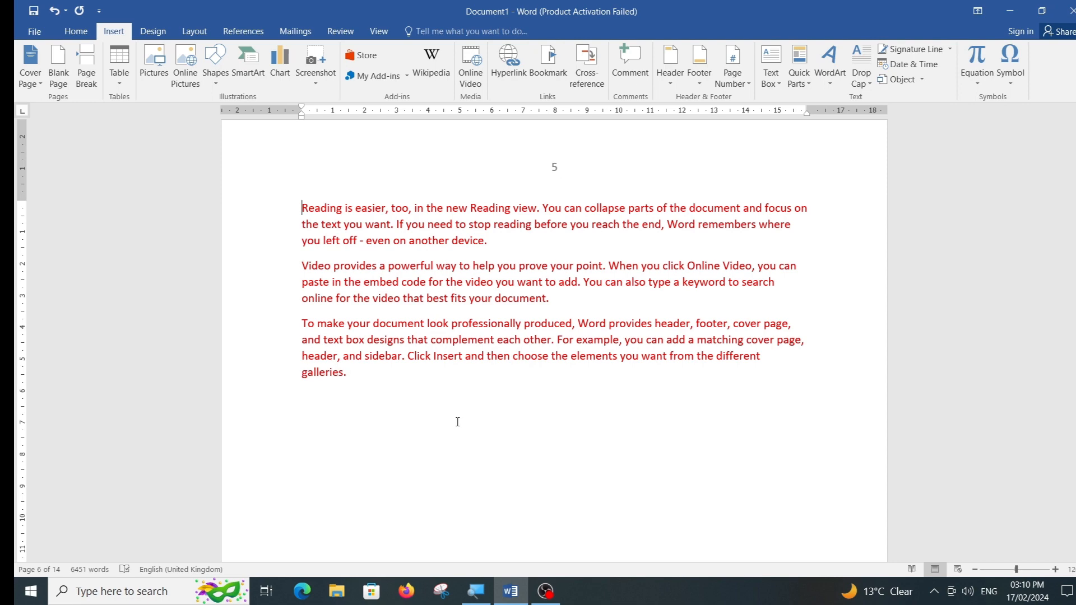
click(545, 591)
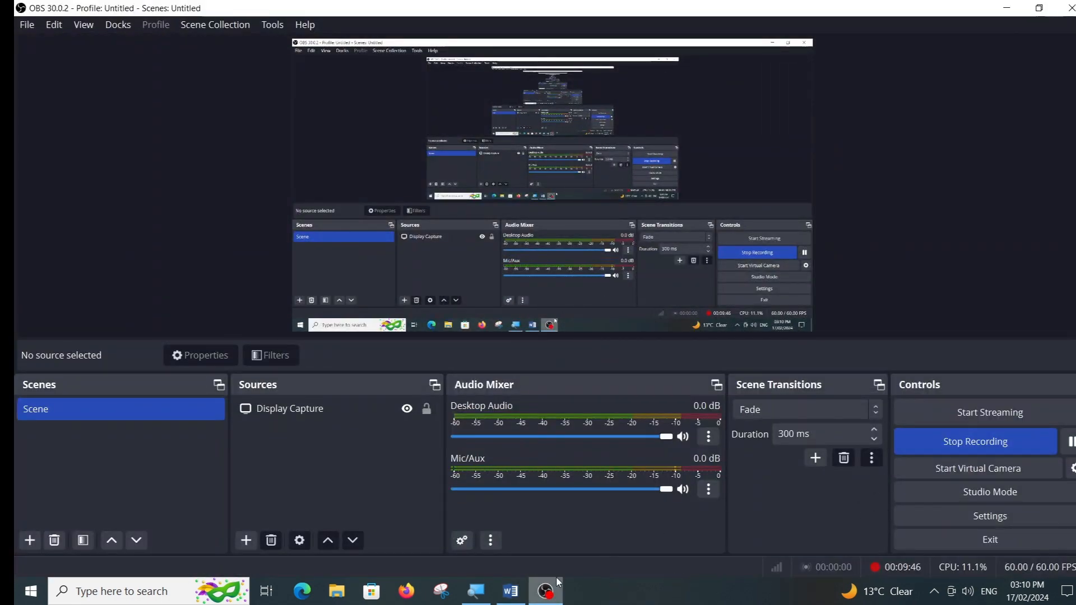
click(546, 589)
click(547, 589)
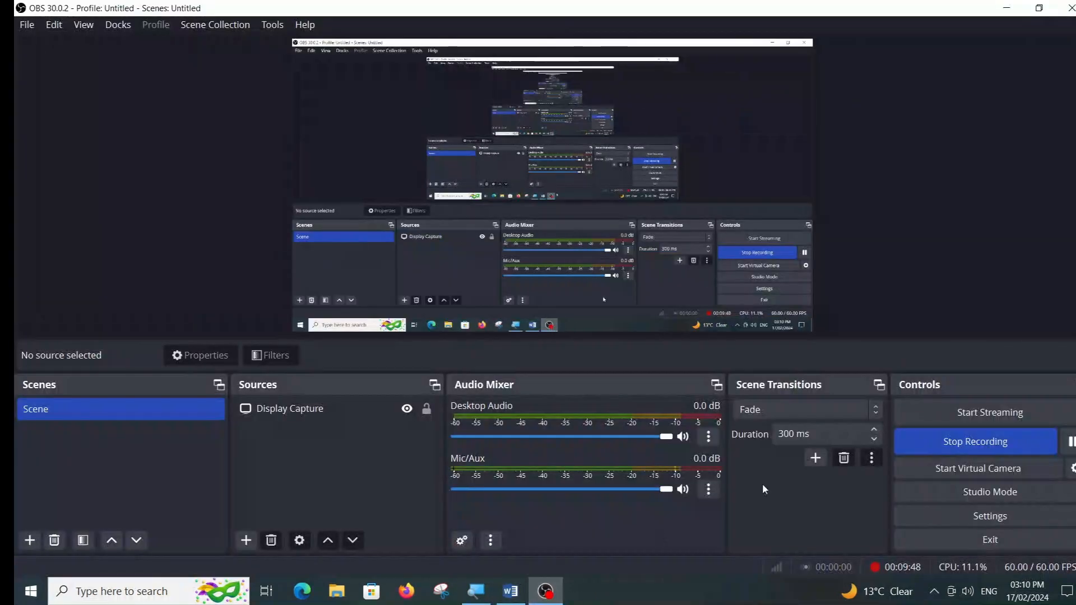